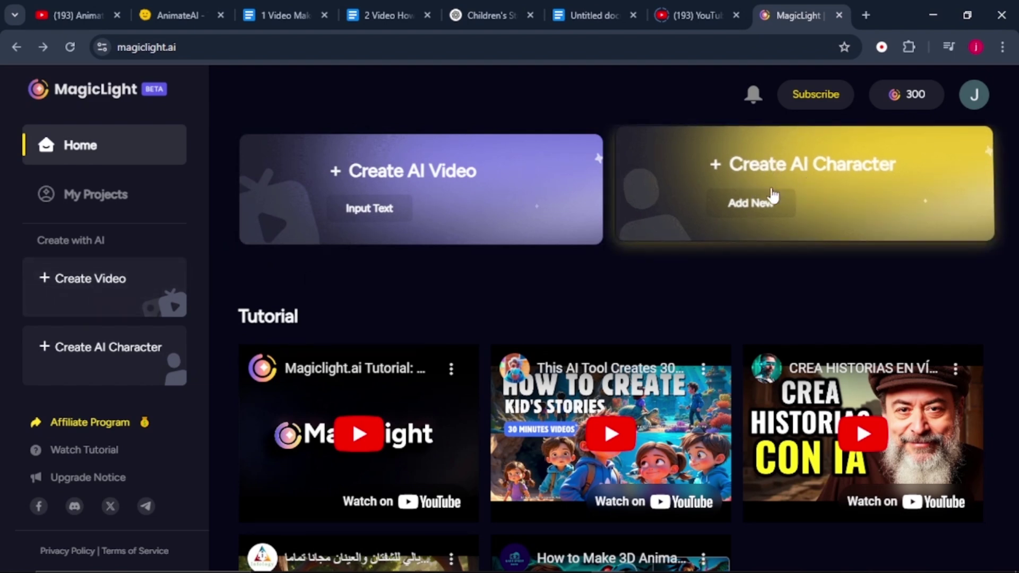
- Start a new AI video project and set the video language to English
{"action": "left_click", "coordinate": [471, 223]}
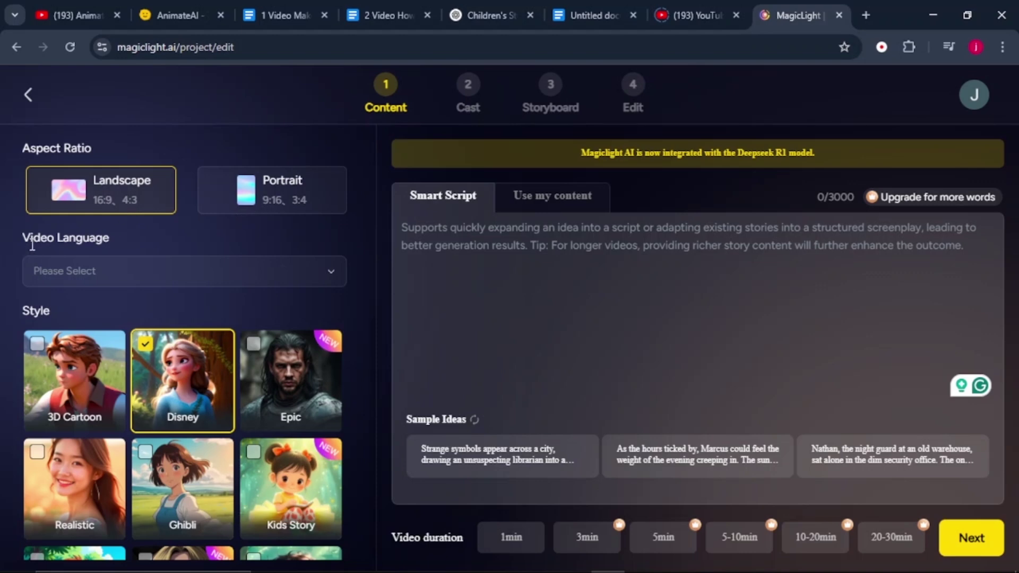
{"action": "left_click", "coordinate": [122, 275]}
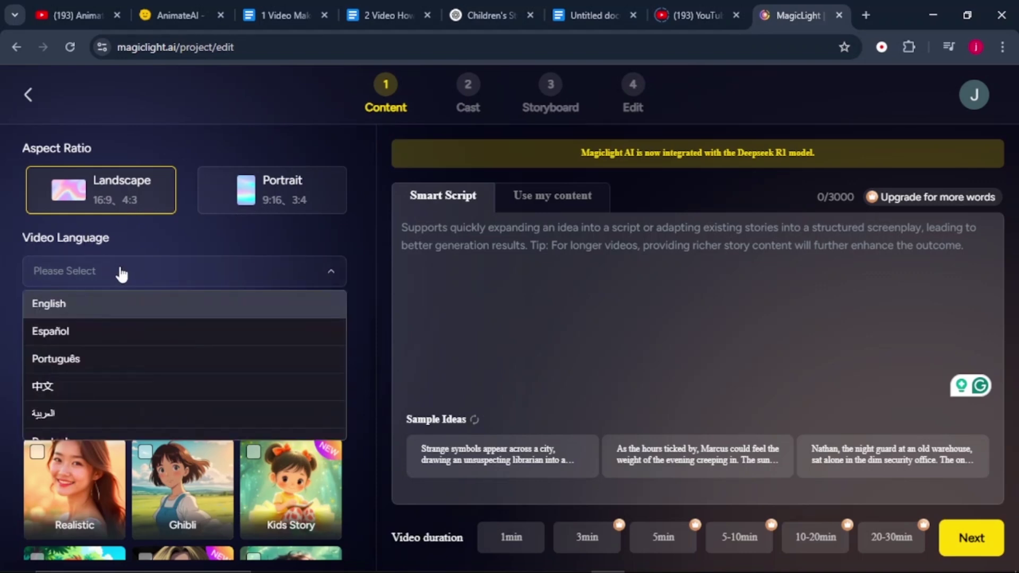
{"action": "left_click", "coordinate": [68, 303]}
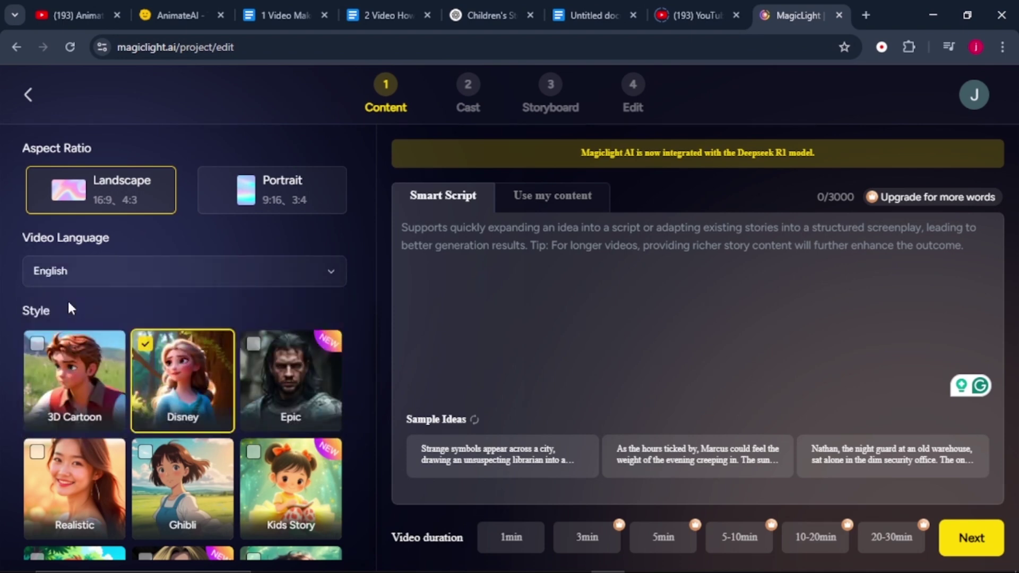
- Browse the Style grid and keep the Disney style selected
{"action": "double_click", "coordinate": [77, 314]}
{"action": "scroll", "coordinate": [179, 311], "scroll_direction": "down", "scroll_amount": 5}
{"action": "scroll", "coordinate": [181, 318], "scroll_direction": "down", "scroll_amount": 3}
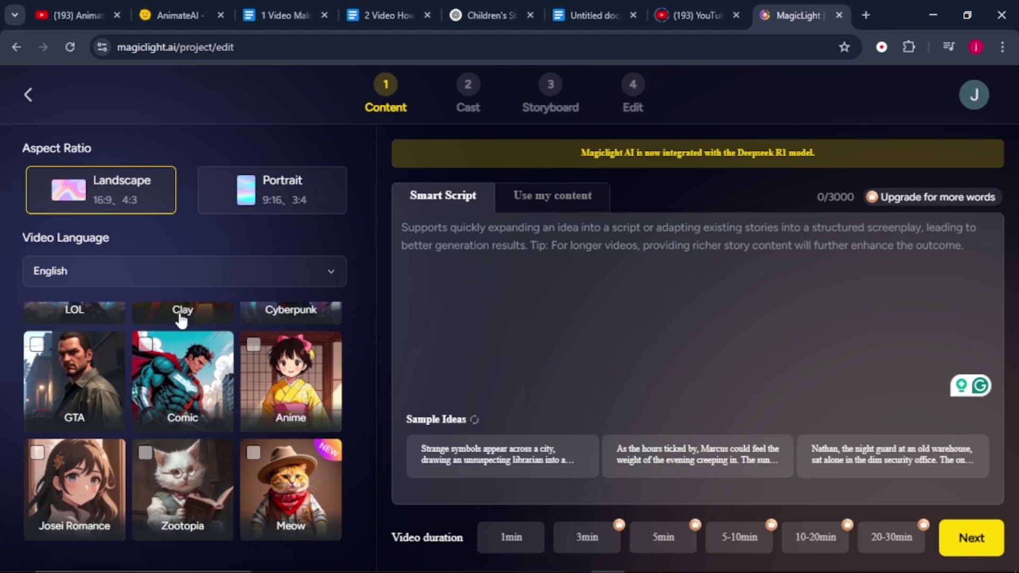
{"action": "scroll", "coordinate": [181, 318], "scroll_direction": "up", "scroll_amount": 5}
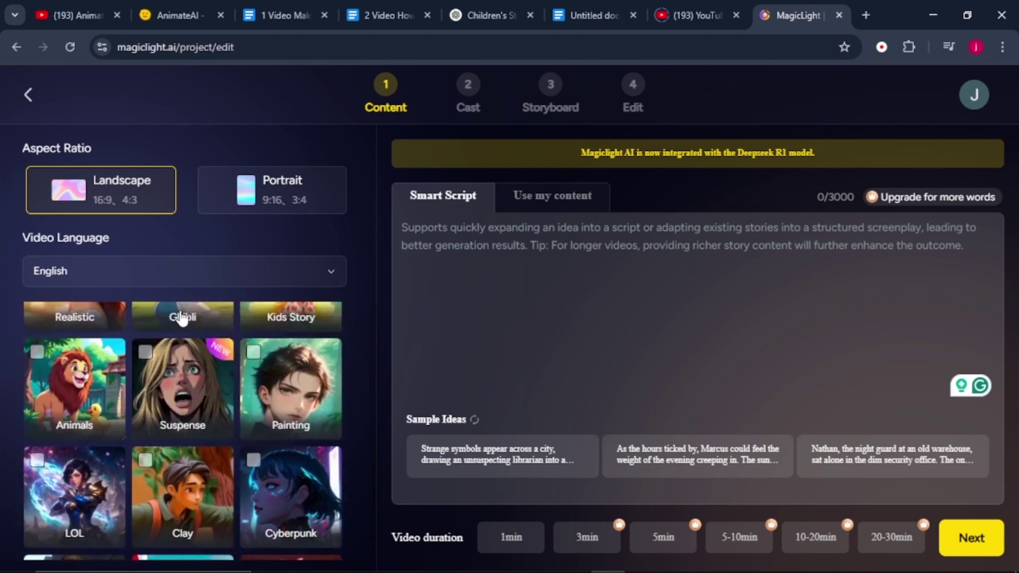
{"action": "scroll", "coordinate": [178, 319], "scroll_direction": "up", "scroll_amount": 4}
{"action": "left_click", "coordinate": [169, 368]}
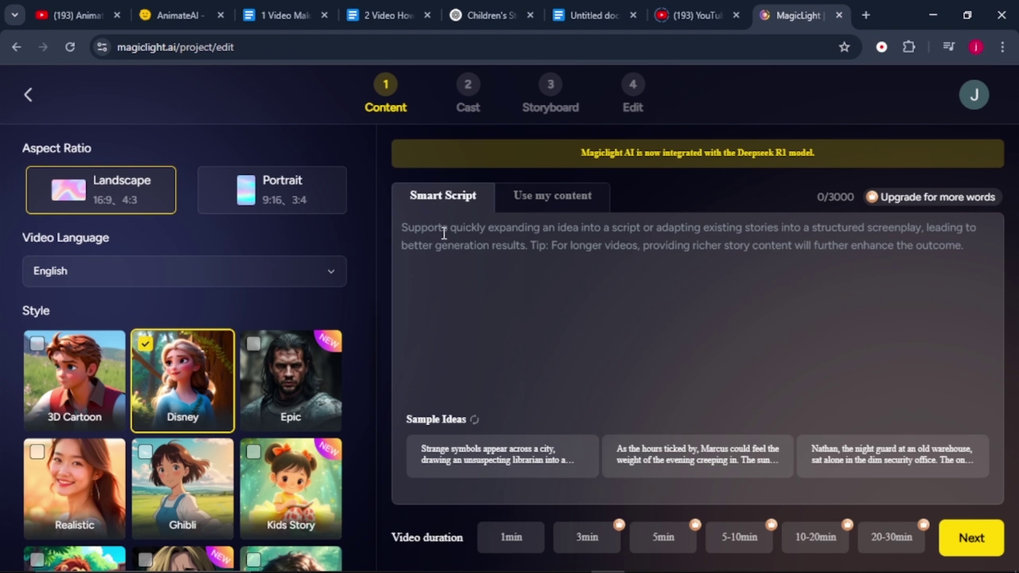
- Paste the boy-and-girl children's story prompt, choose 1min duration, and generate the script
{"action": "left_click", "coordinate": [535, 212]}
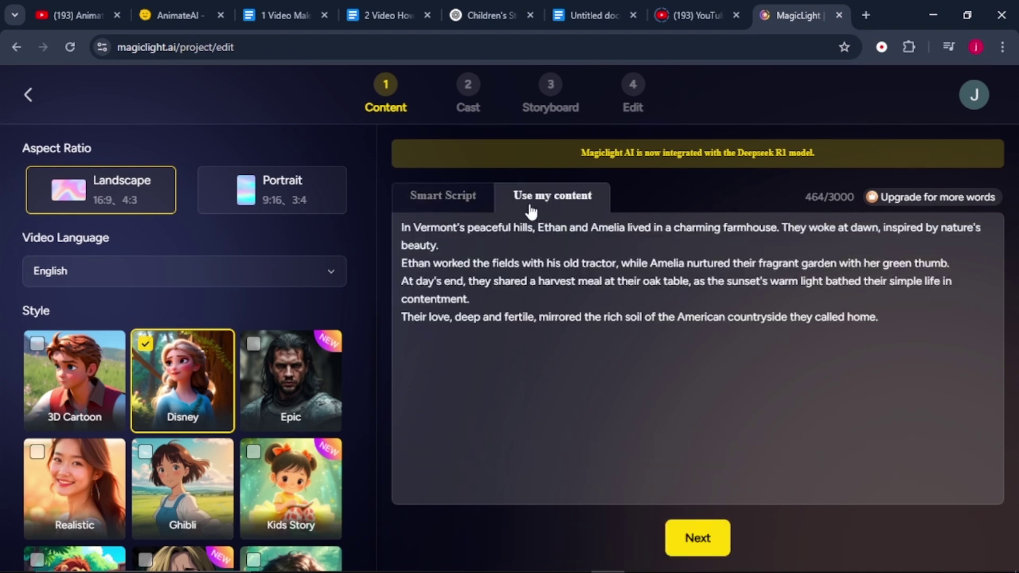
{"action": "left_click", "coordinate": [443, 200]}
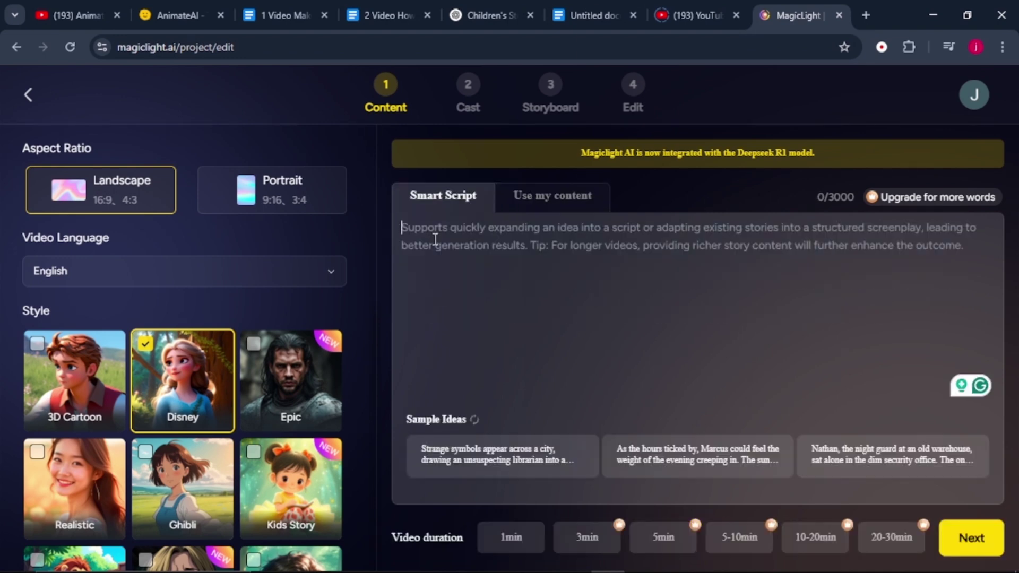
{"action": "right_click", "coordinate": [433, 237]}
{"action": "left_click", "coordinate": [467, 369]}
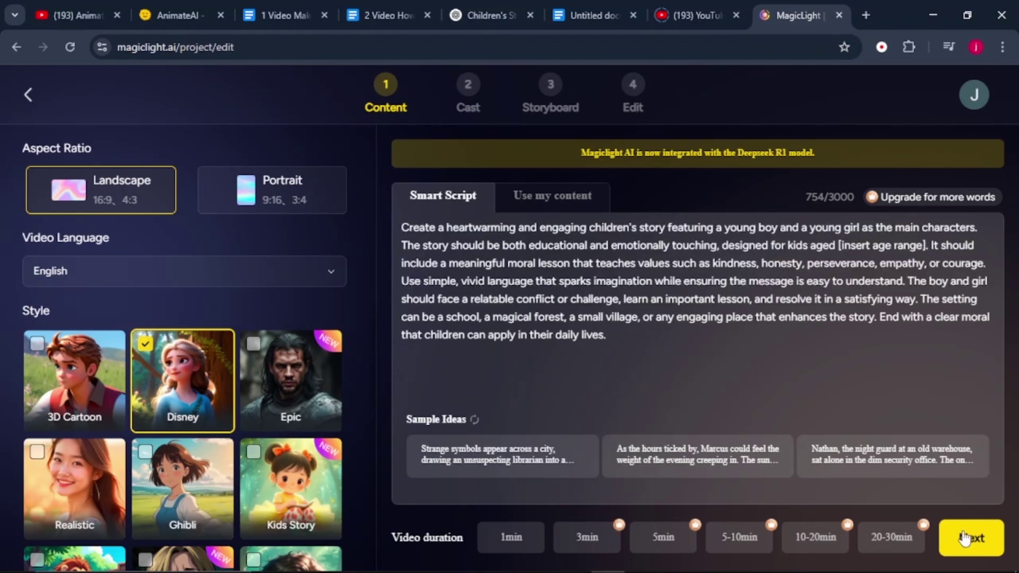
{"action": "left_click", "coordinate": [650, 370]}
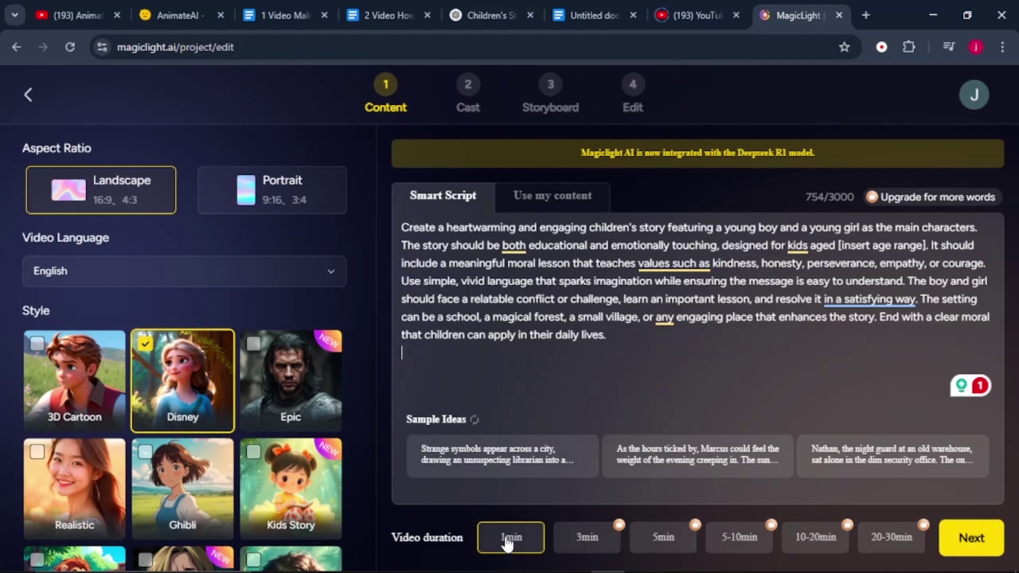
{"action": "left_click", "coordinate": [950, 541]}
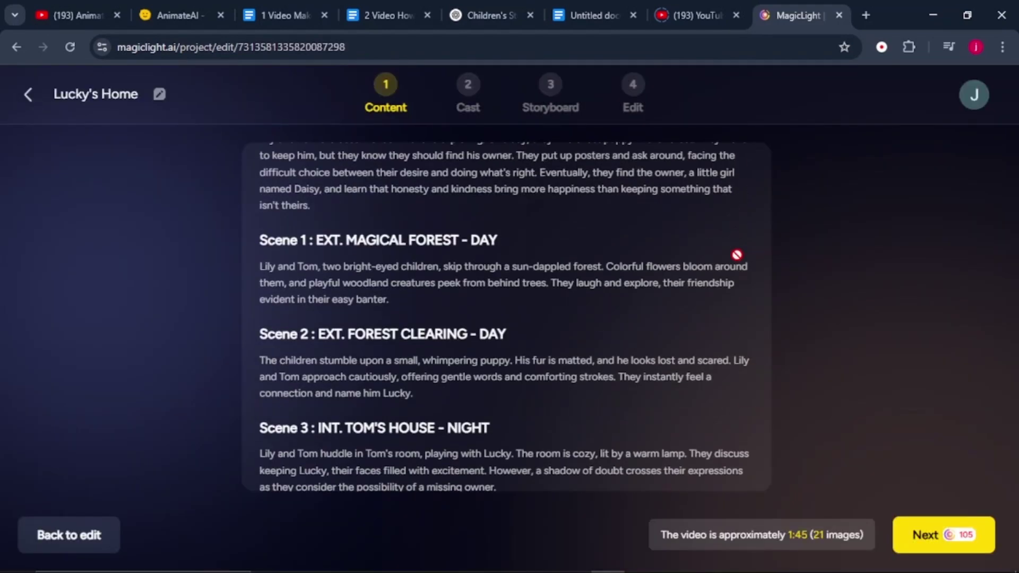
- Review the generated Lucky's Home scenes and continue to casting Lily, Tom and Daisy
{"action": "scroll", "coordinate": [738, 255], "scroll_direction": "down", "scroll_amount": 3}
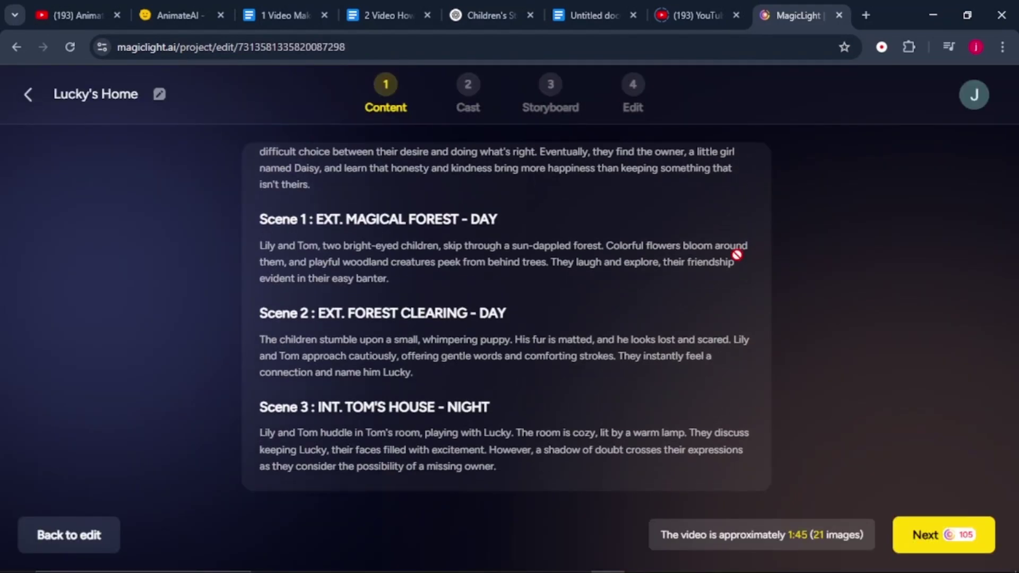
{"action": "scroll", "coordinate": [737, 255], "scroll_direction": "down", "scroll_amount": 3}
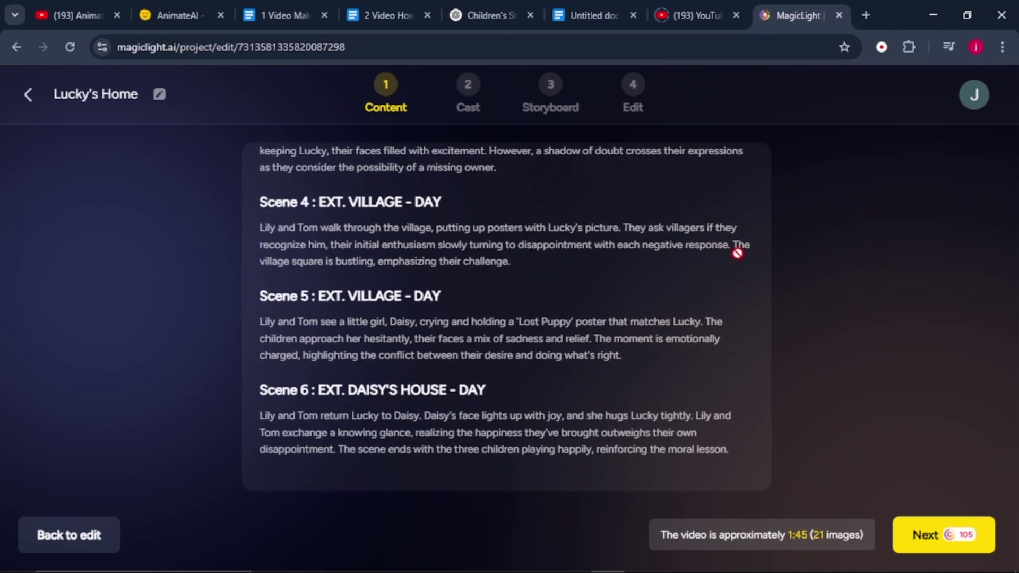
{"action": "scroll", "coordinate": [738, 252], "scroll_direction": "up", "scroll_amount": 5}
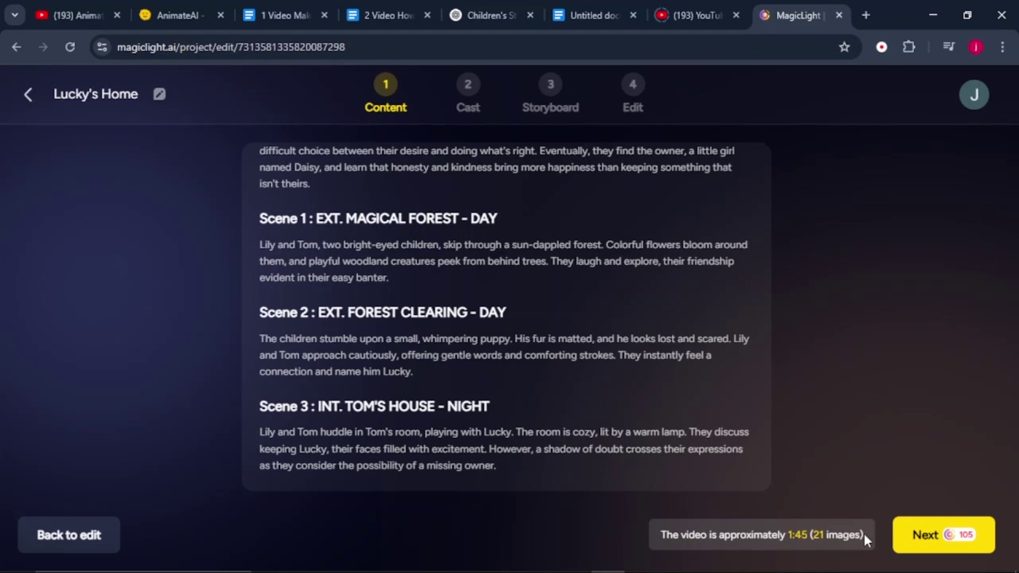
{"action": "left_click", "coordinate": [913, 534]}
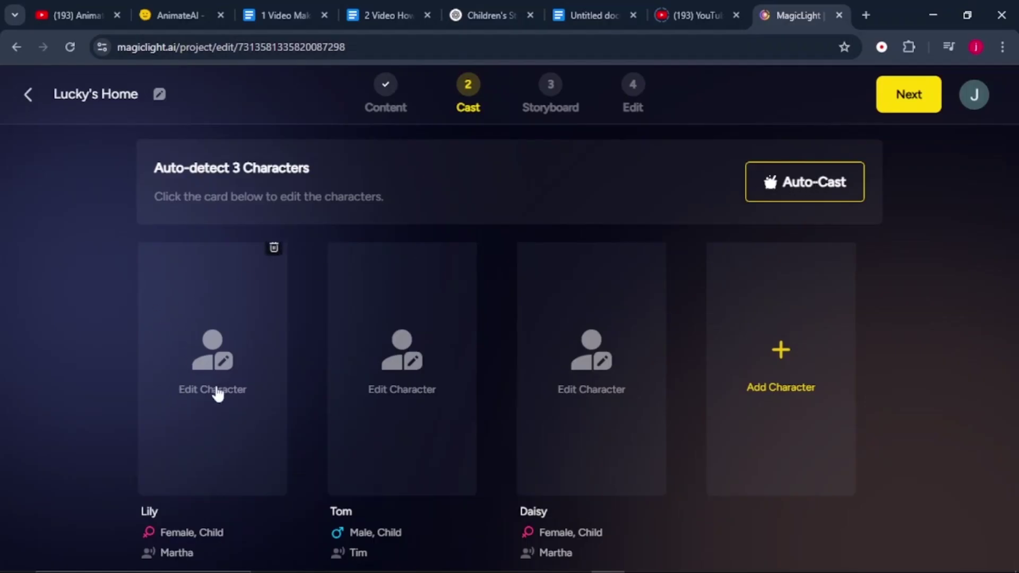
- Begin creating a new custom character for Lily
{"action": "left_click", "coordinate": [204, 394]}
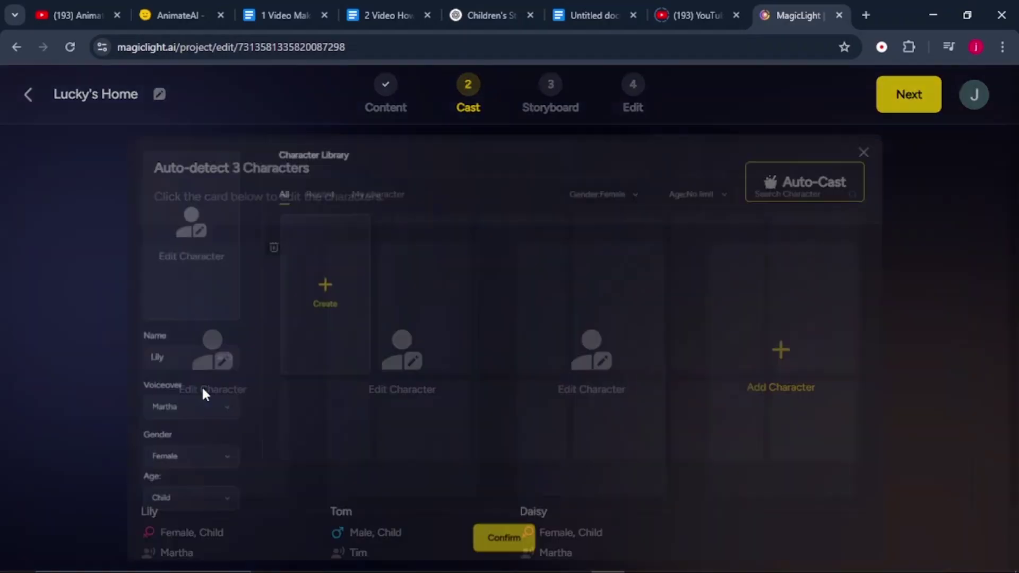
{"action": "scroll", "coordinate": [1017, 192], "scroll_direction": "down", "scroll_amount": 2}
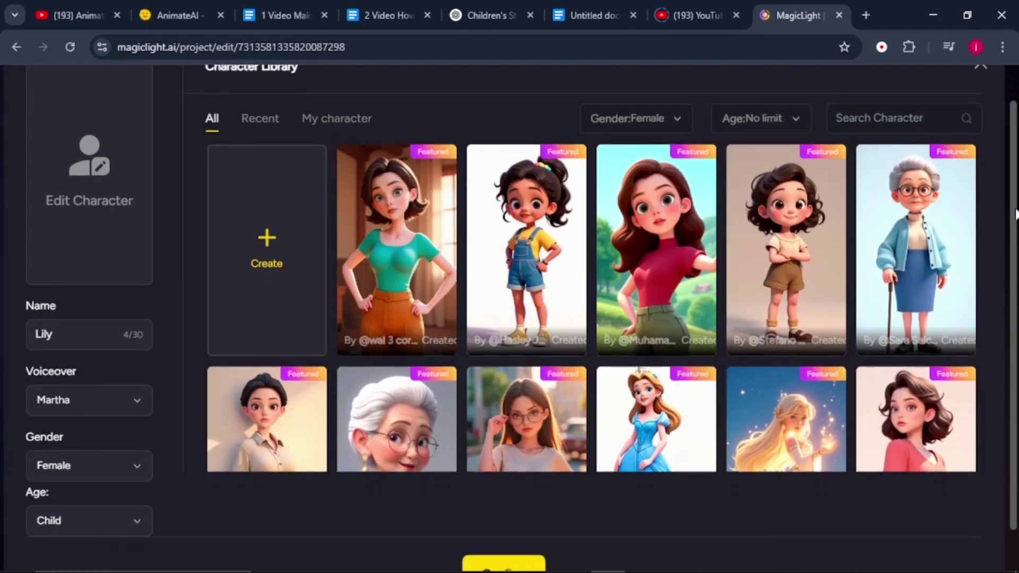
{"action": "scroll", "coordinate": [1015, 188], "scroll_direction": "up", "scroll_amount": 2}
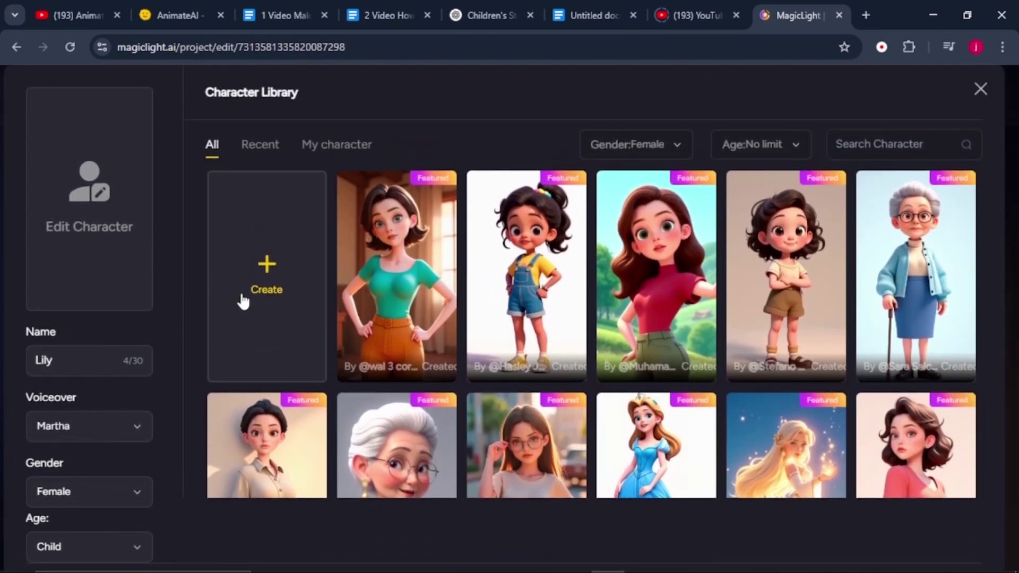
{"action": "left_click", "coordinate": [270, 291]}
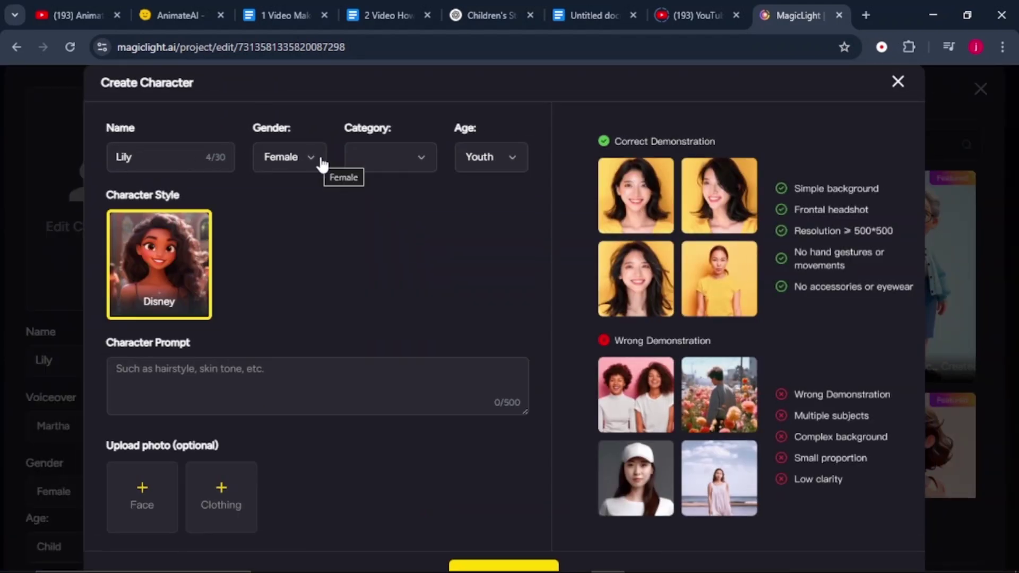
- Set Lily's category to Human and age to Youth, then bring up the prompts document
{"action": "left_click", "coordinate": [390, 159]}
{"action": "left_click", "coordinate": [385, 196]}
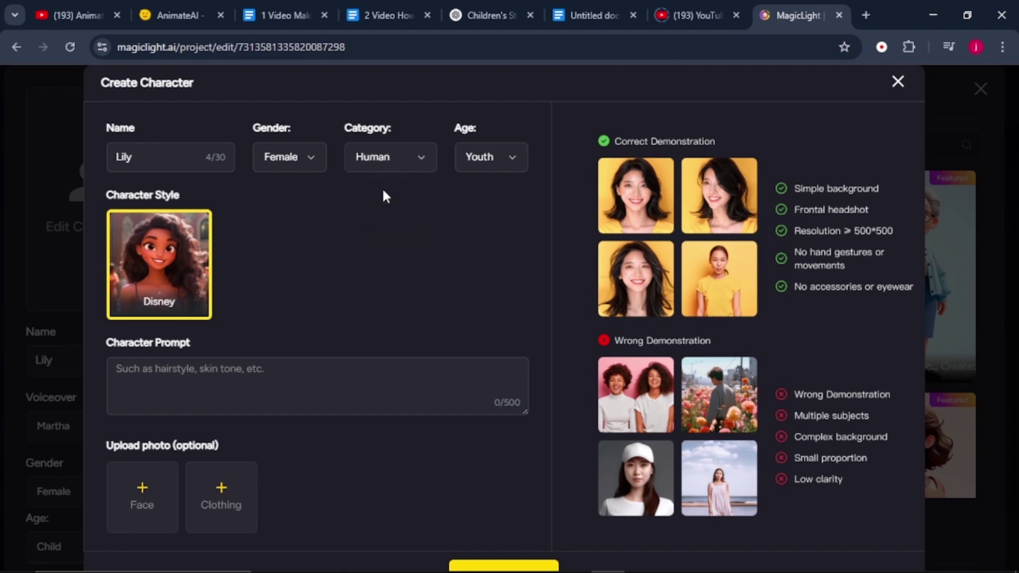
{"action": "left_click", "coordinate": [499, 162]}
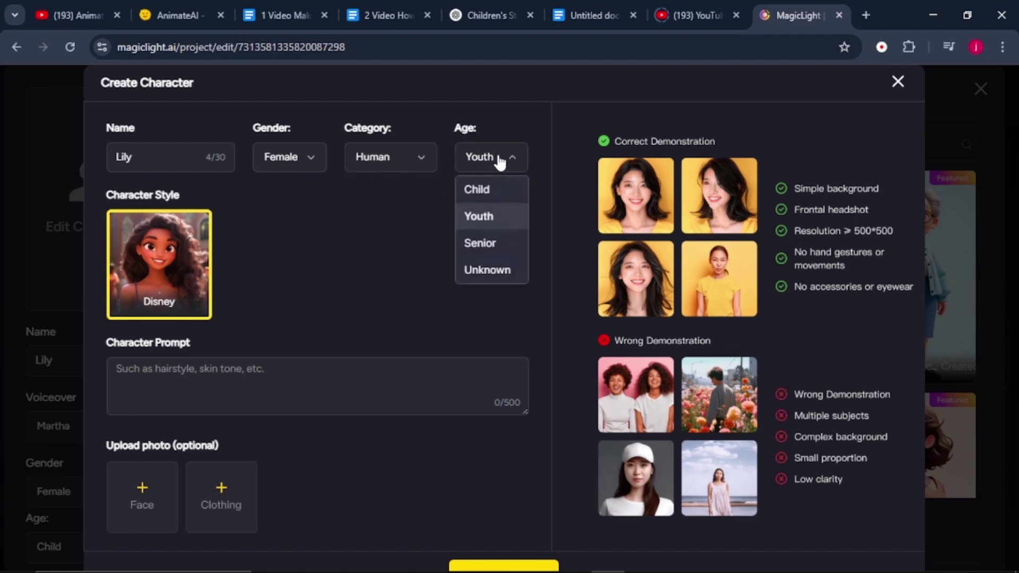
{"action": "left_click", "coordinate": [483, 218]}
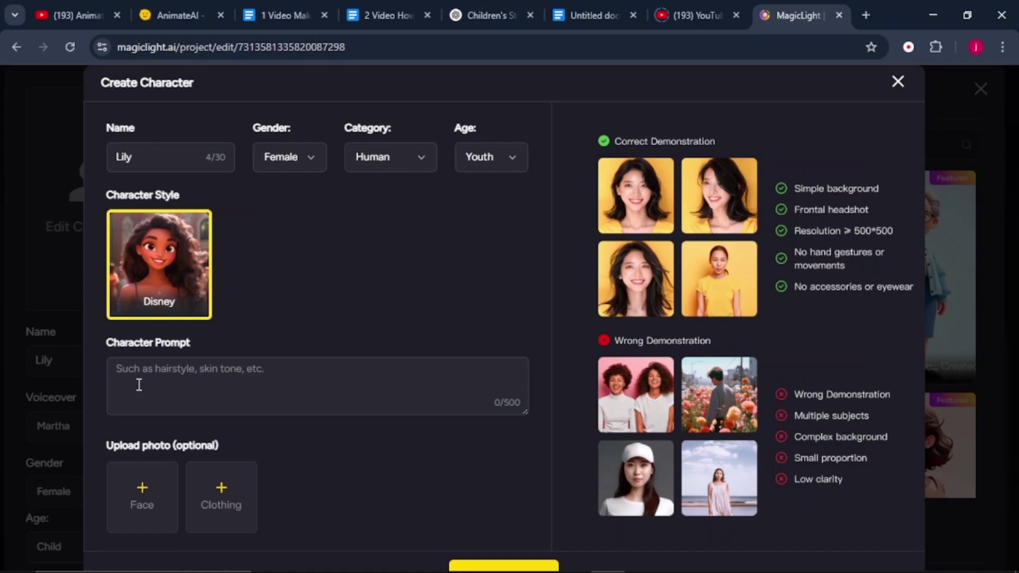
{"action": "left_click", "coordinate": [495, 6]}
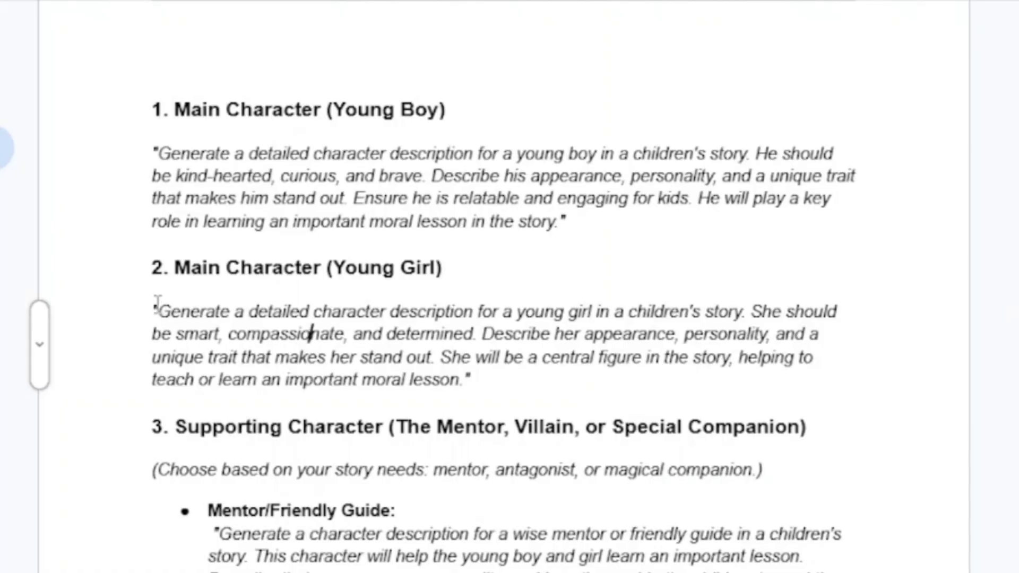
- Copy the Young Girl prompt from Google Docs into Lily's Character Prompt
{"action": "left_click_drag", "start_coordinate": [157, 301], "coordinate": [466, 380]}
{"action": "right_click", "coordinate": [441, 366]}
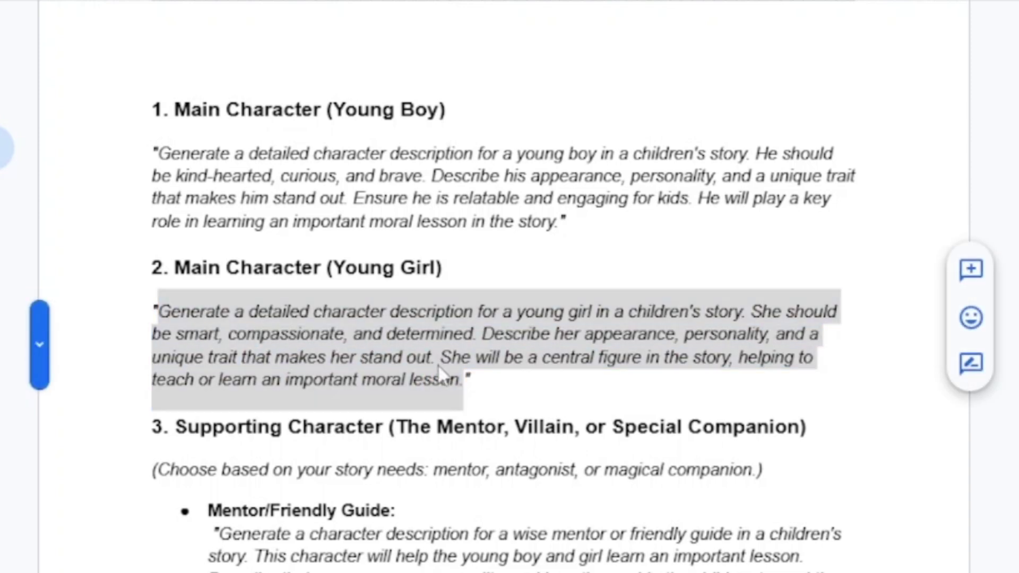
{"action": "left_click", "coordinate": [501, 92]}
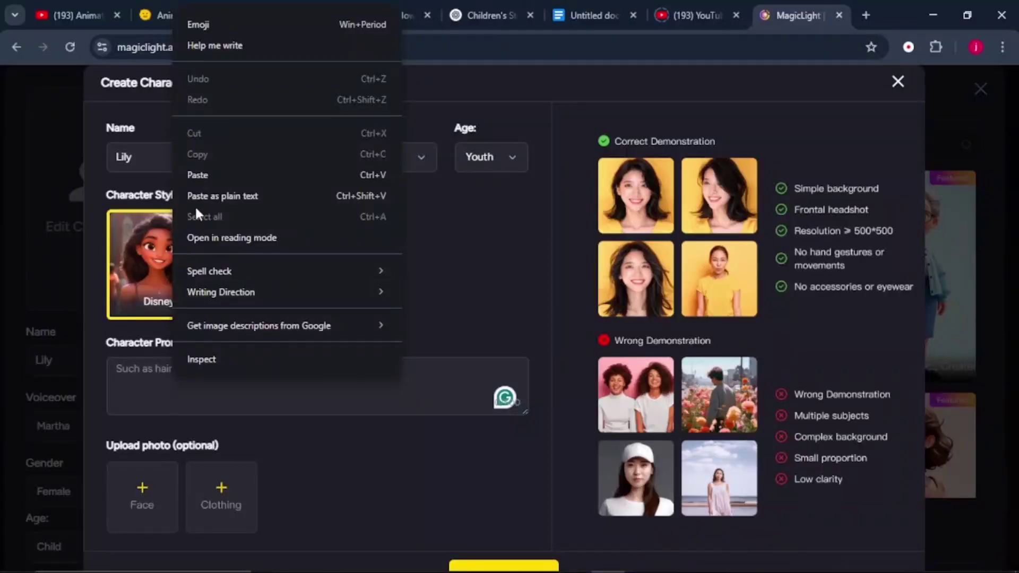
{"action": "left_click", "coordinate": [195, 205]}
{"action": "scroll", "coordinate": [137, 493], "scroll_direction": "down", "scroll_amount": 1}
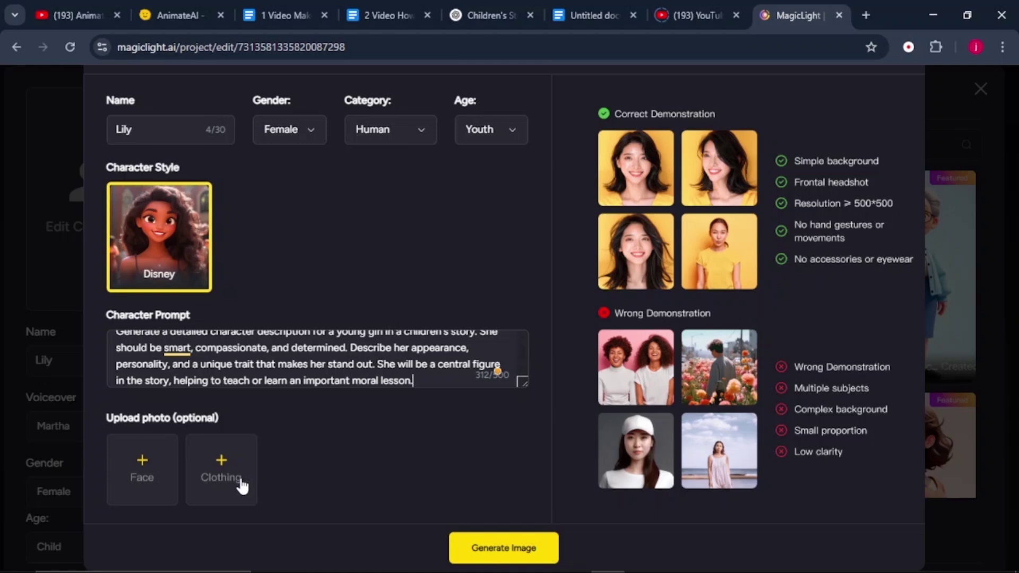
- Generate Lily's character image and start a new custom character for Tom
{"action": "left_click", "coordinate": [476, 552]}
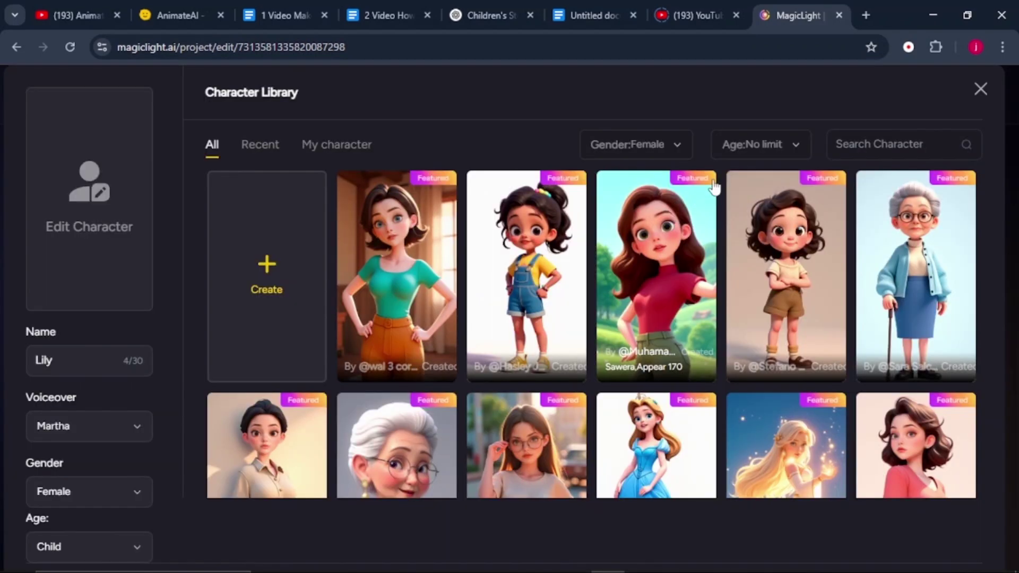
{"action": "left_click", "coordinate": [980, 89]}
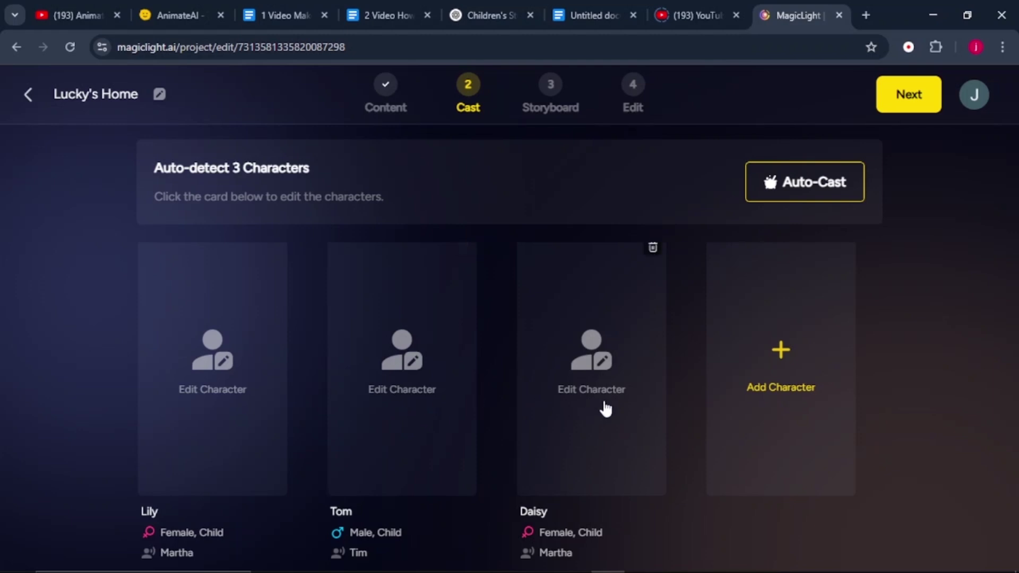
{"action": "left_click", "coordinate": [414, 390]}
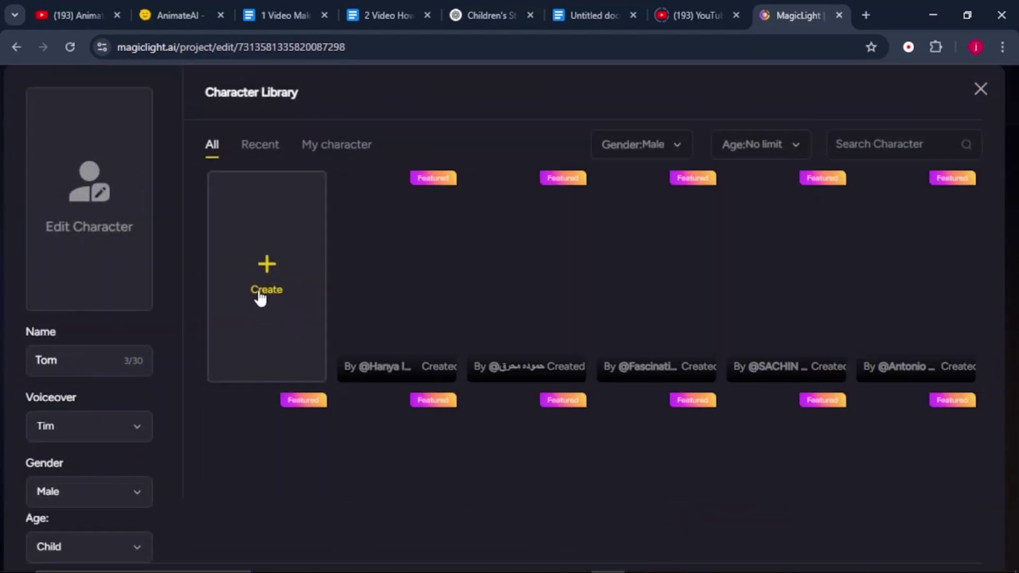
{"action": "left_click", "coordinate": [260, 295]}
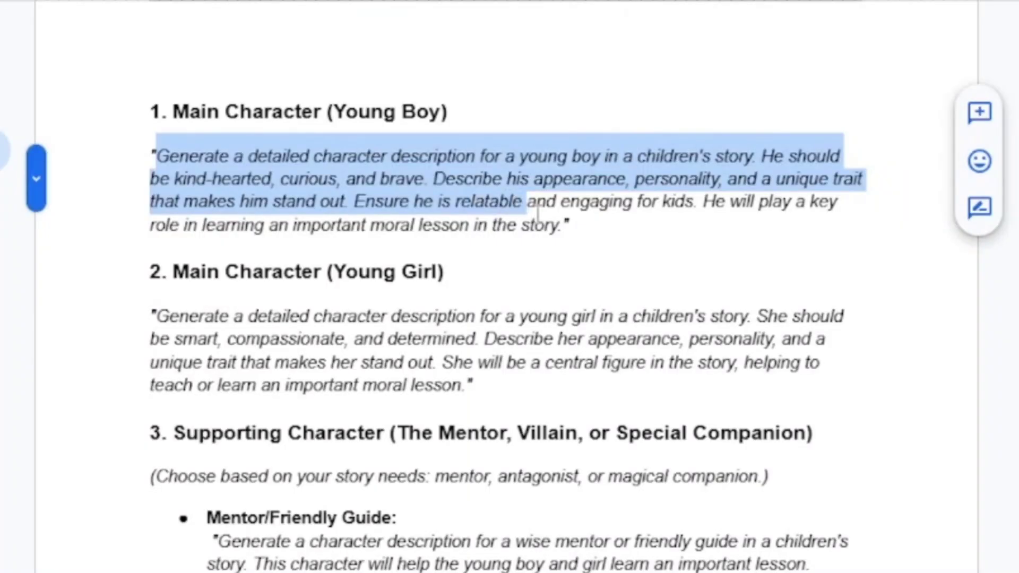
- Copy the Young Boy character prompt from Google Docs
{"action": "left_click_drag", "start_coordinate": [524, 195], "coordinate": [562, 225]}
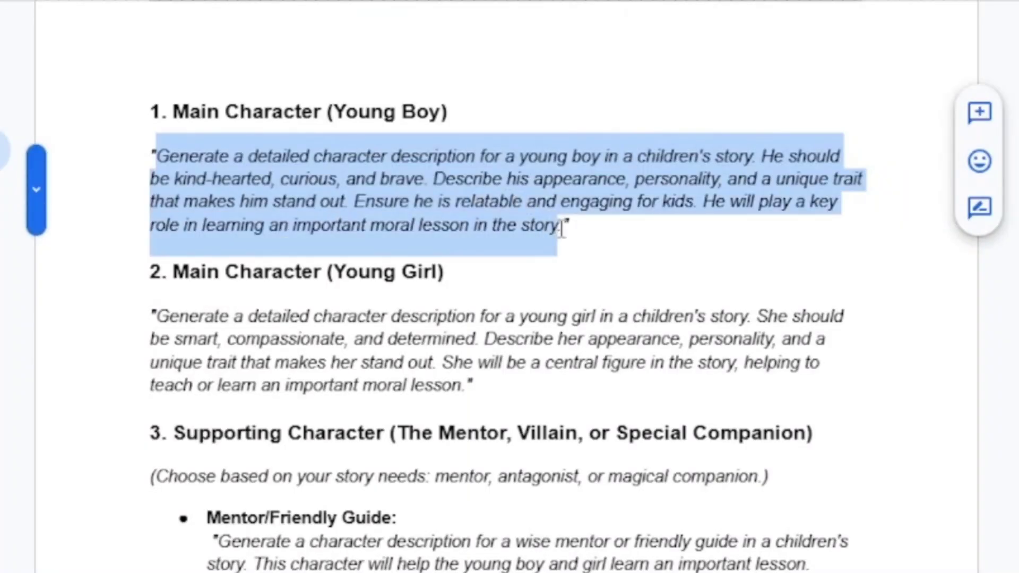
{"action": "right_click", "coordinate": [530, 225]}
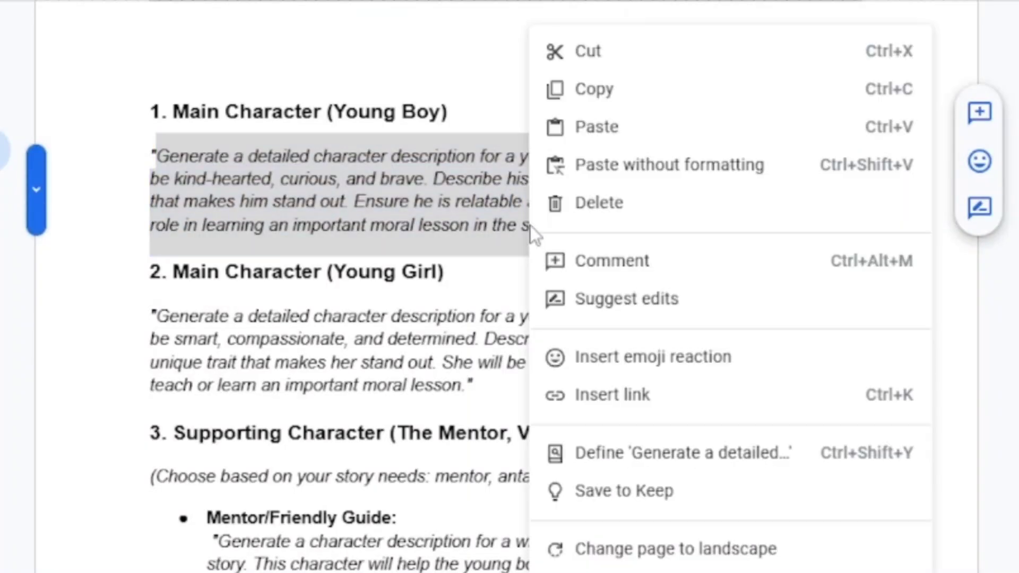
{"action": "left_click", "coordinate": [588, 90]}
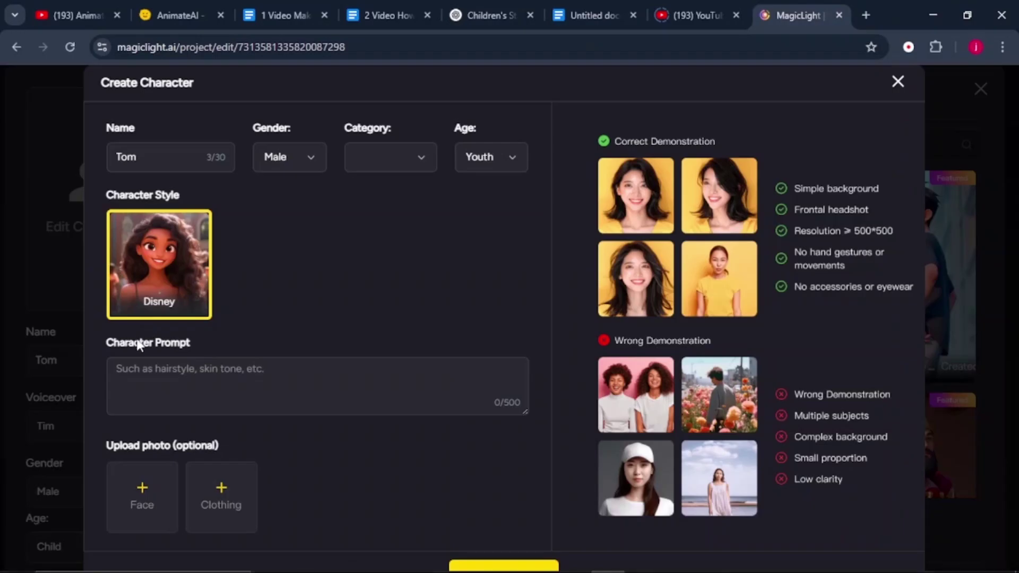
- Paste the young-boy prompt for Tom, set category Human, then generate and apply his image
{"action": "right_click", "coordinate": [149, 384]}
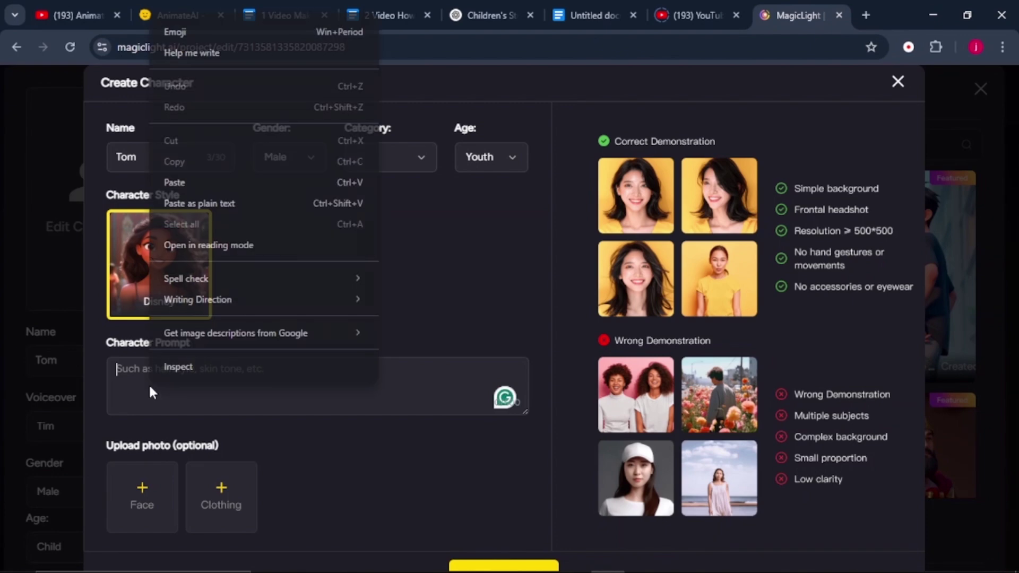
{"action": "left_click", "coordinate": [189, 183]}
{"action": "left_click", "coordinate": [400, 168]}
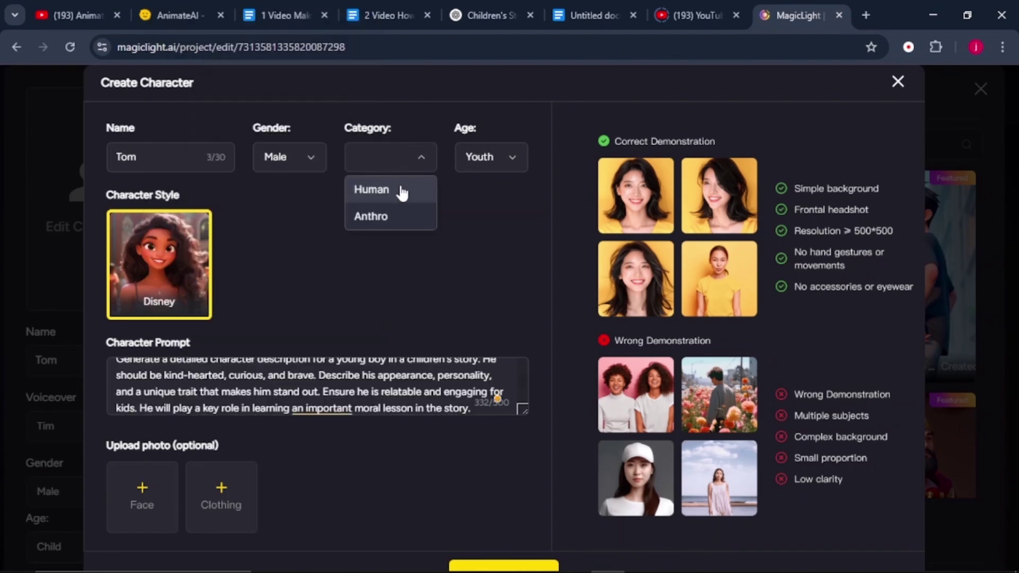
{"action": "left_click", "coordinate": [401, 190]}
{"action": "scroll", "coordinate": [513, 477], "scroll_direction": "down", "scroll_amount": 1}
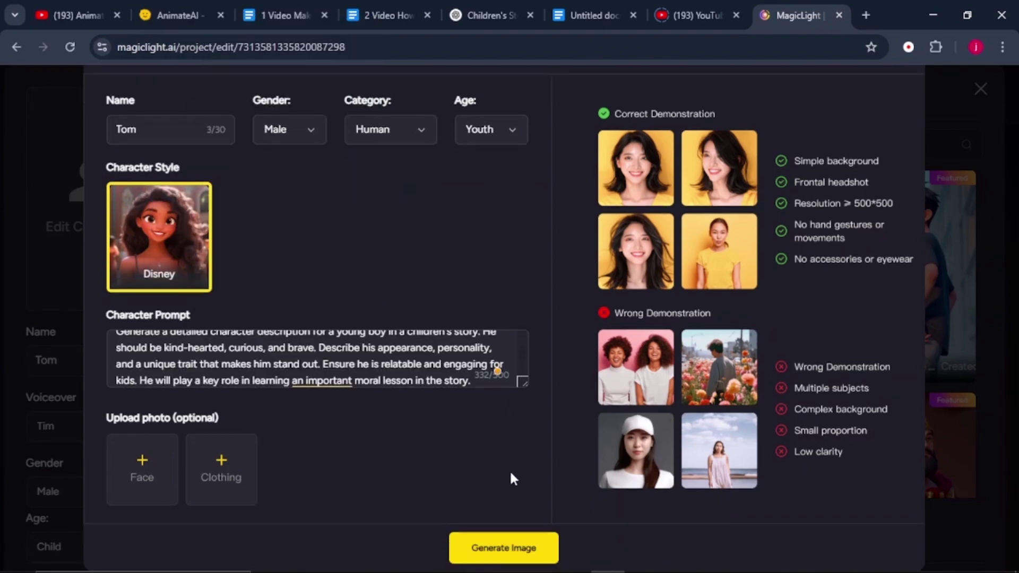
{"action": "left_click", "coordinate": [504, 552]}
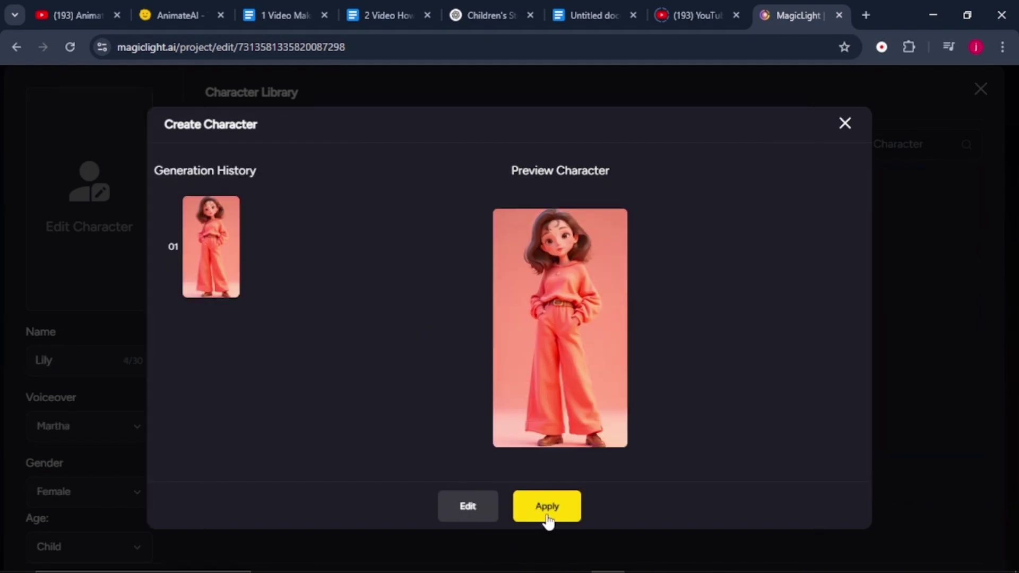
{"action": "left_click", "coordinate": [541, 517]}
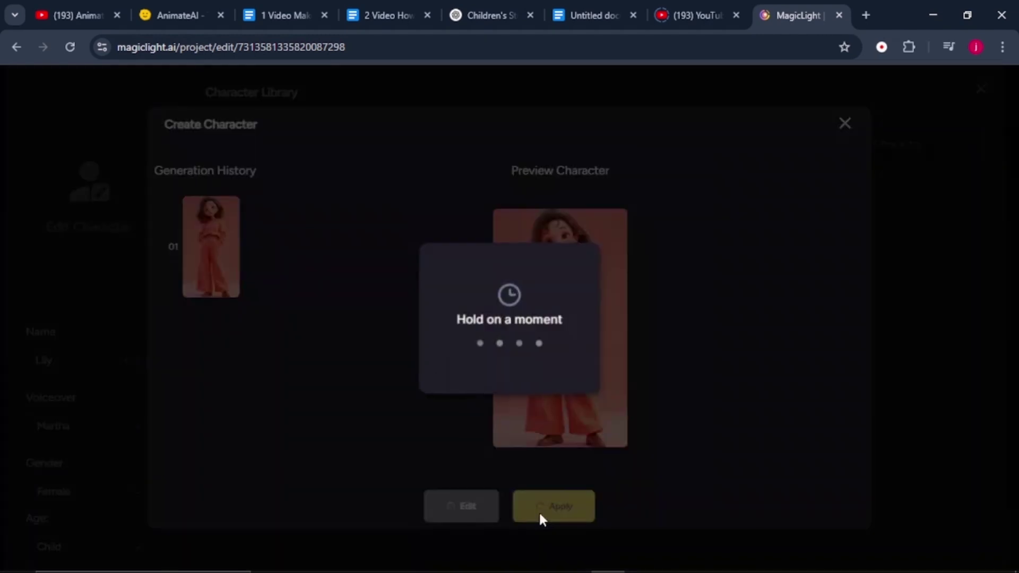
{"action": "left_click_drag", "start_coordinate": [304, 148], "coordinate": [381, 144]}
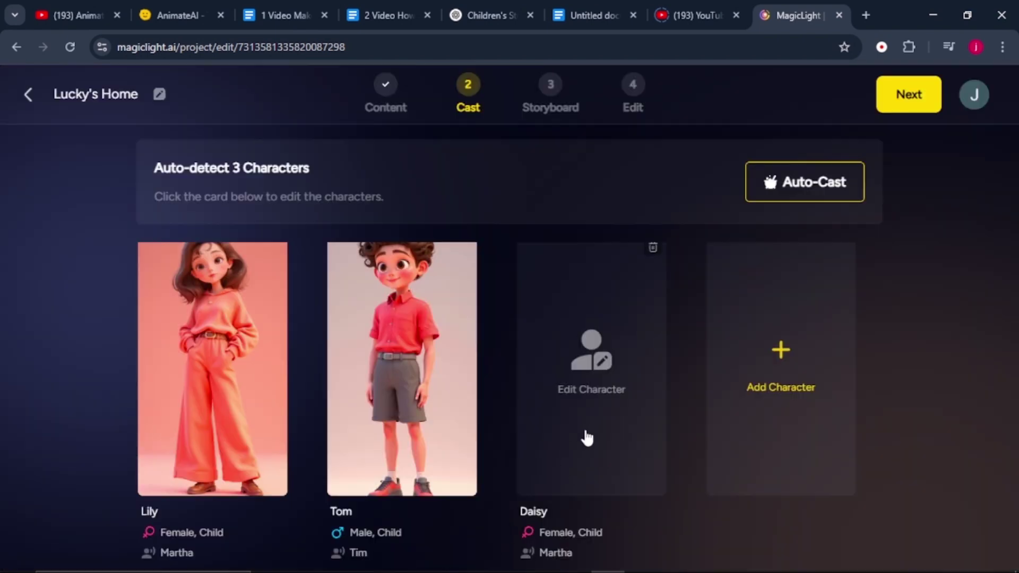
- Give Daisy the saved male old-man character from My characters and continue to the storyboard
{"action": "left_click", "coordinate": [592, 422]}
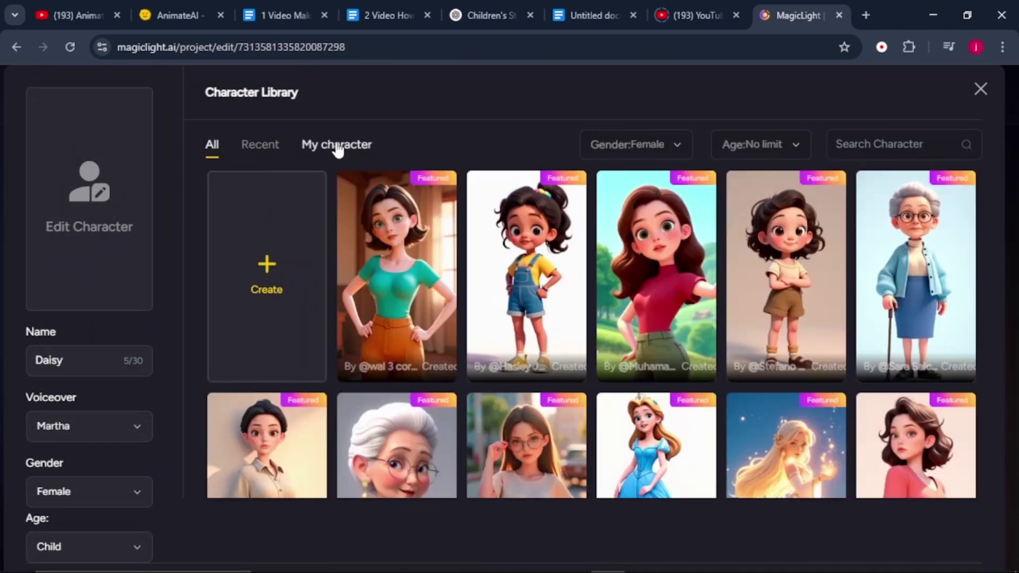
{"action": "left_click", "coordinate": [337, 151]}
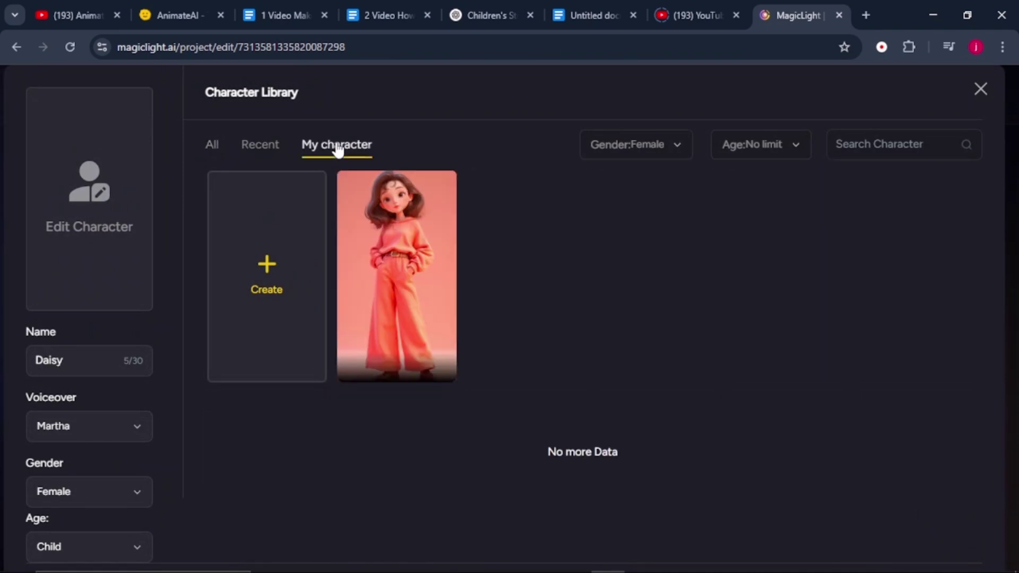
{"action": "left_click", "coordinate": [668, 156]}
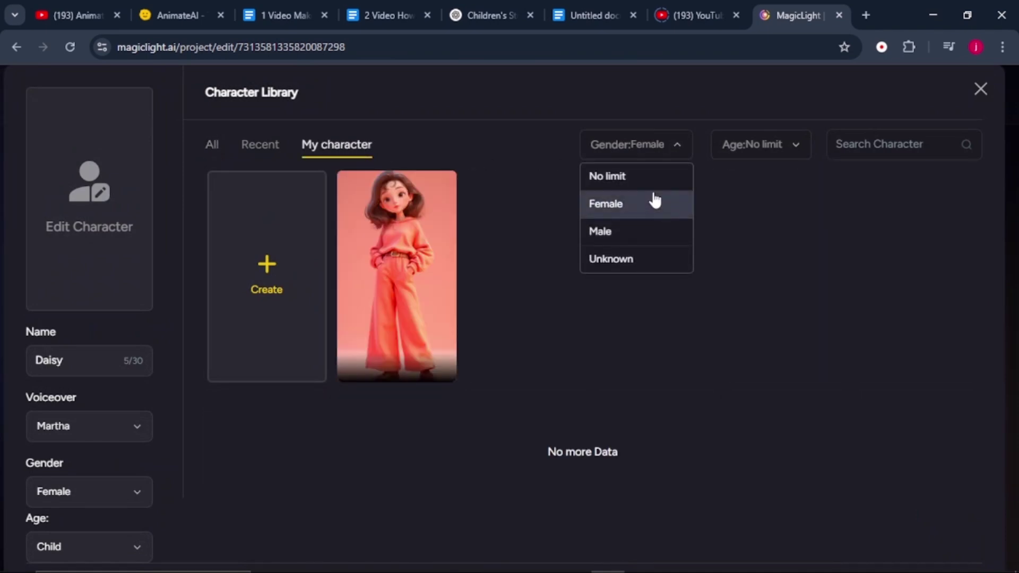
{"action": "left_click", "coordinate": [650, 232]}
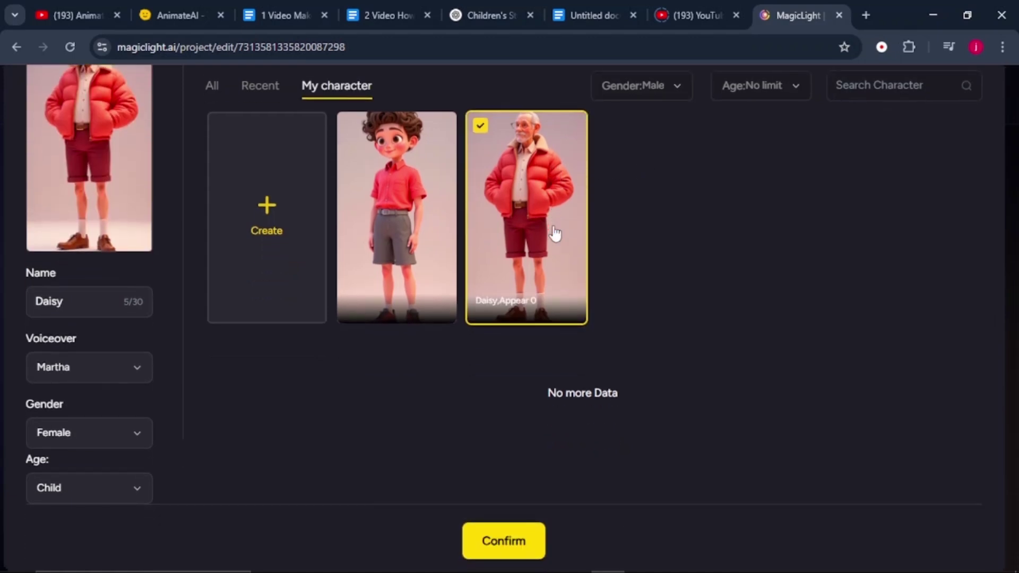
{"action": "left_click", "coordinate": [489, 546]}
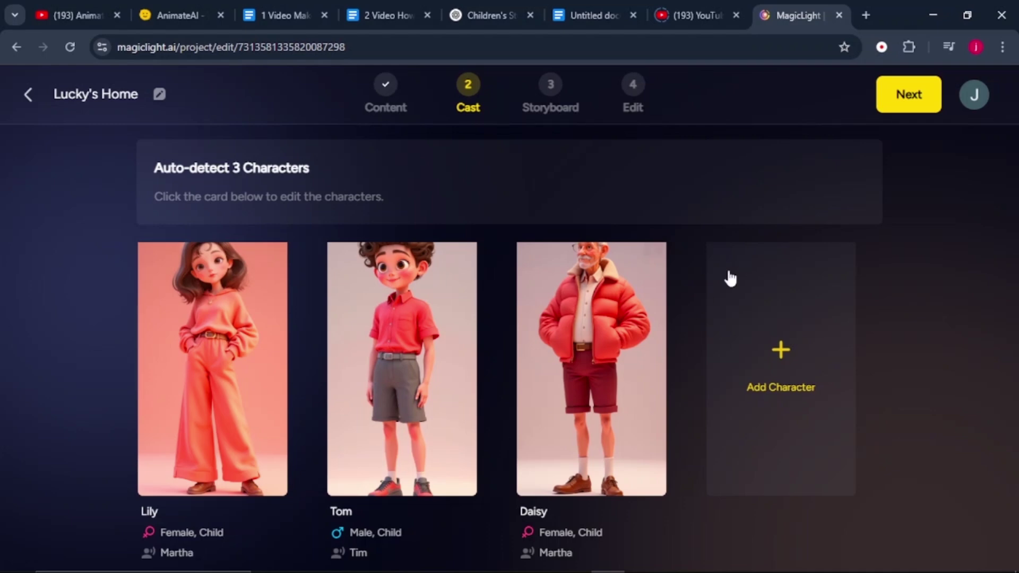
{"action": "left_click", "coordinate": [897, 102]}
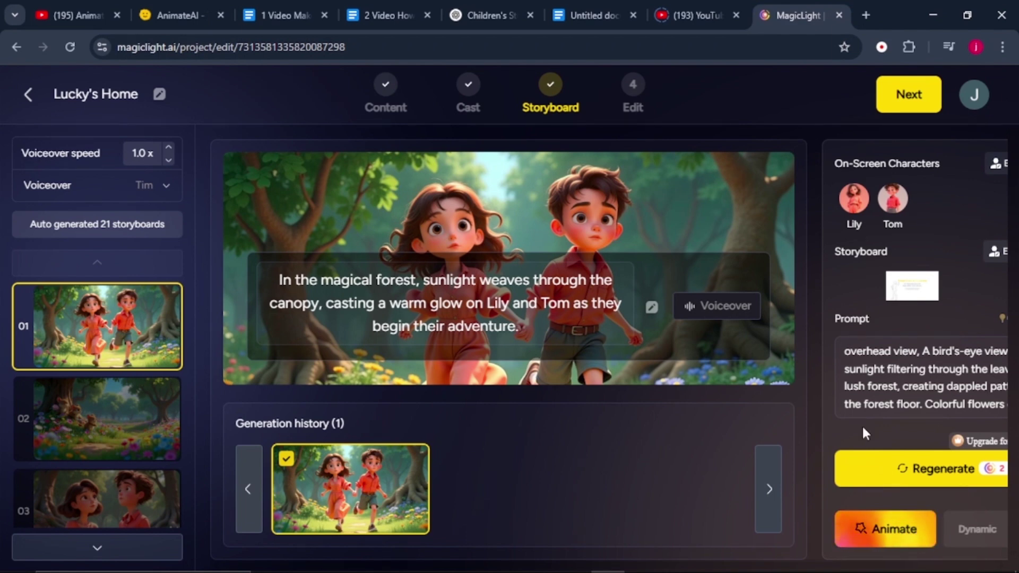
- Switch the storyboard Voiceover to Ethan, keeping speed at 1.0x
{"action": "left_click", "coordinate": [82, 193]}
{"action": "scroll", "coordinate": [123, 229], "scroll_direction": "down", "scroll_amount": 5}
{"action": "left_click", "coordinate": [123, 229]}
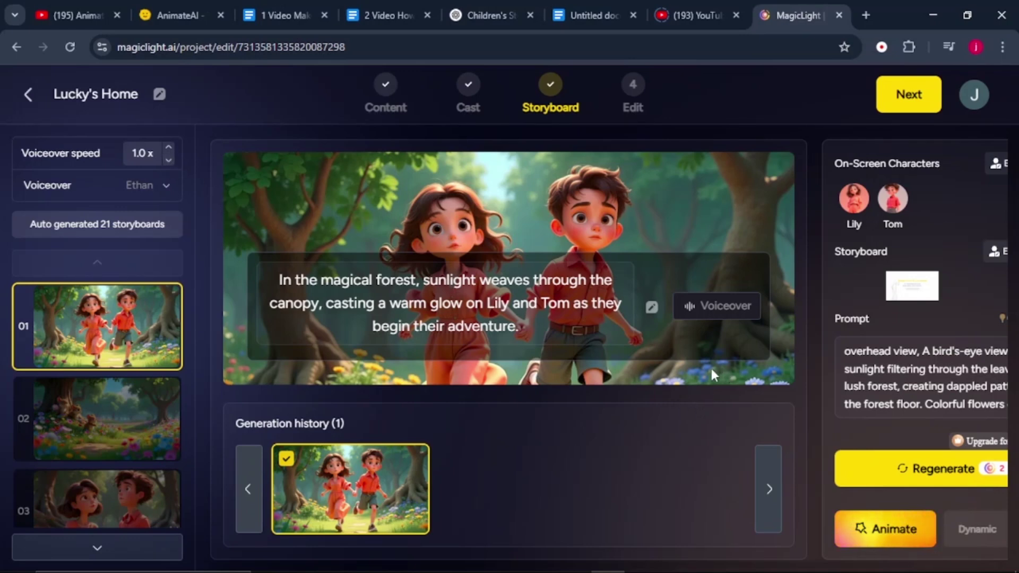
{"action": "mouse_move", "coordinate": [46, 348]}
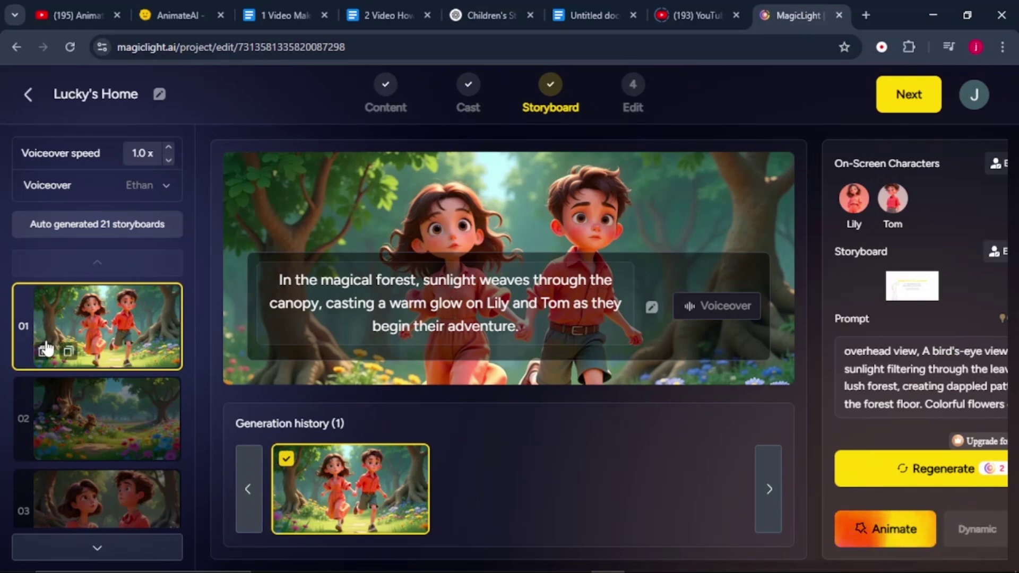
- Animate the storyboard with Animate Pro from customized prompts and proceed to the Edit step
{"action": "left_click", "coordinate": [880, 536]}
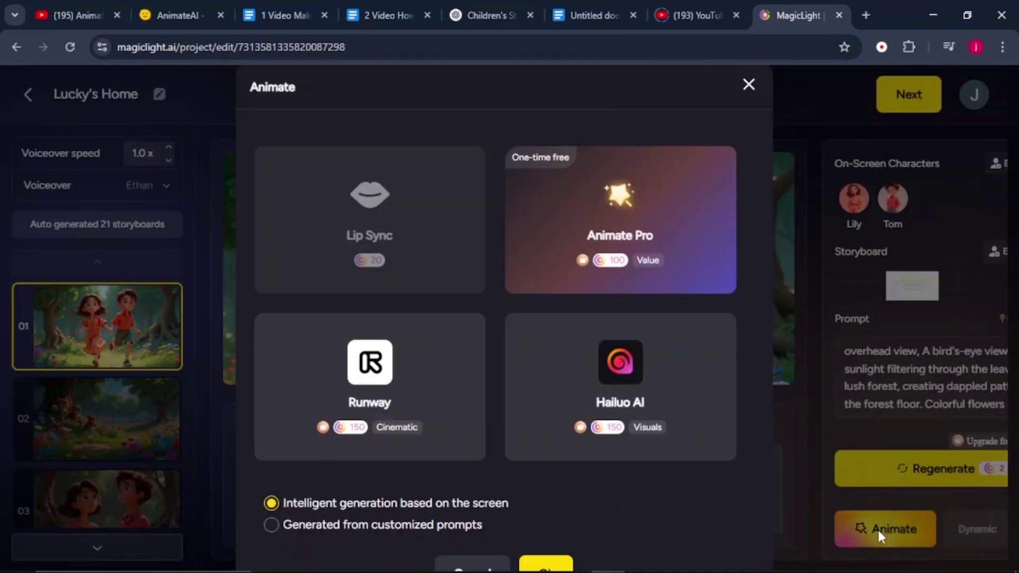
{"action": "scroll", "coordinate": [568, 250], "scroll_direction": "down", "scroll_amount": 1}
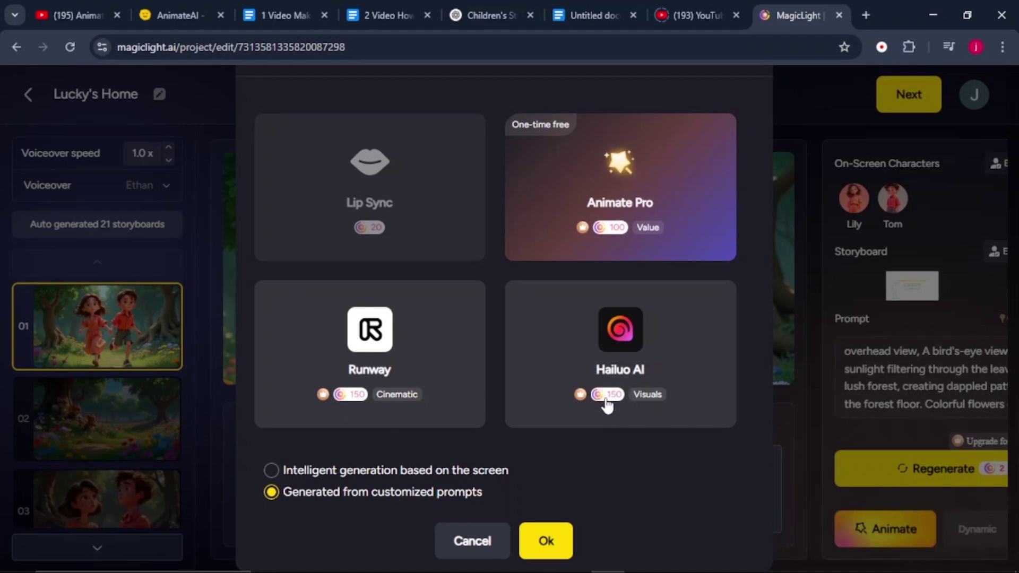
{"action": "left_click", "coordinate": [639, 207]}
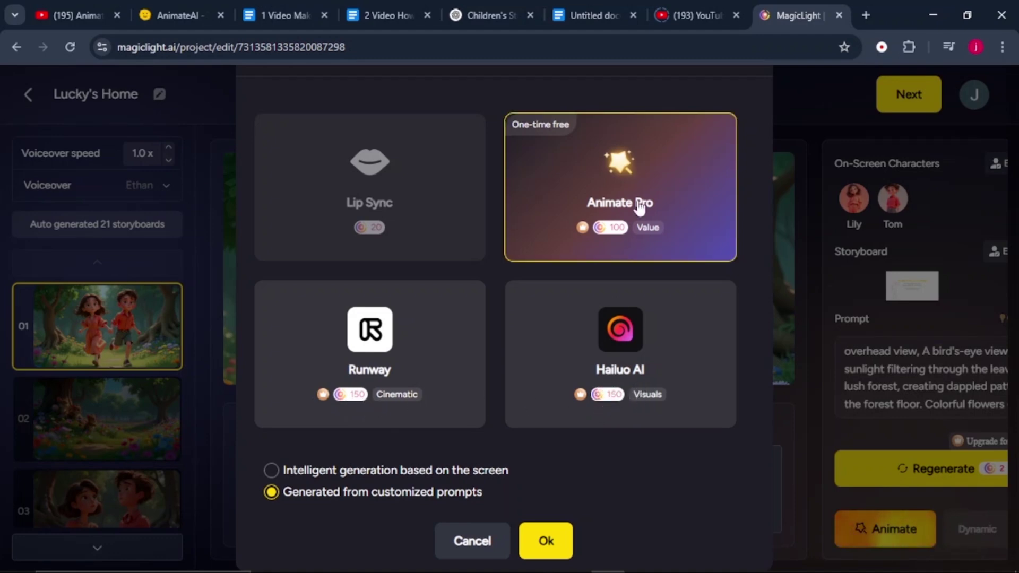
{"action": "left_click", "coordinate": [546, 541]}
{"action": "left_click", "coordinate": [555, 407]}
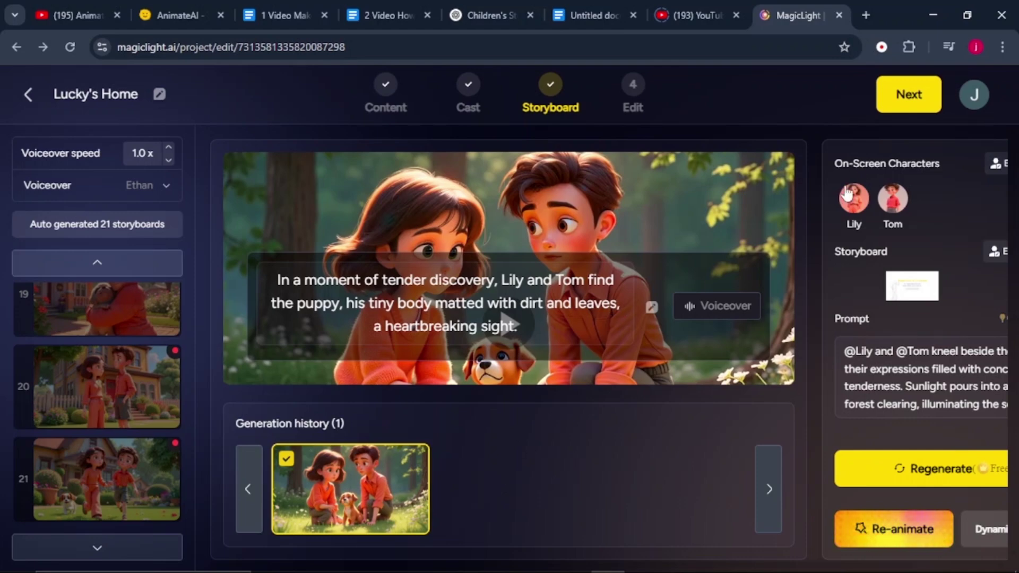
{"action": "left_click", "coordinate": [909, 105]}
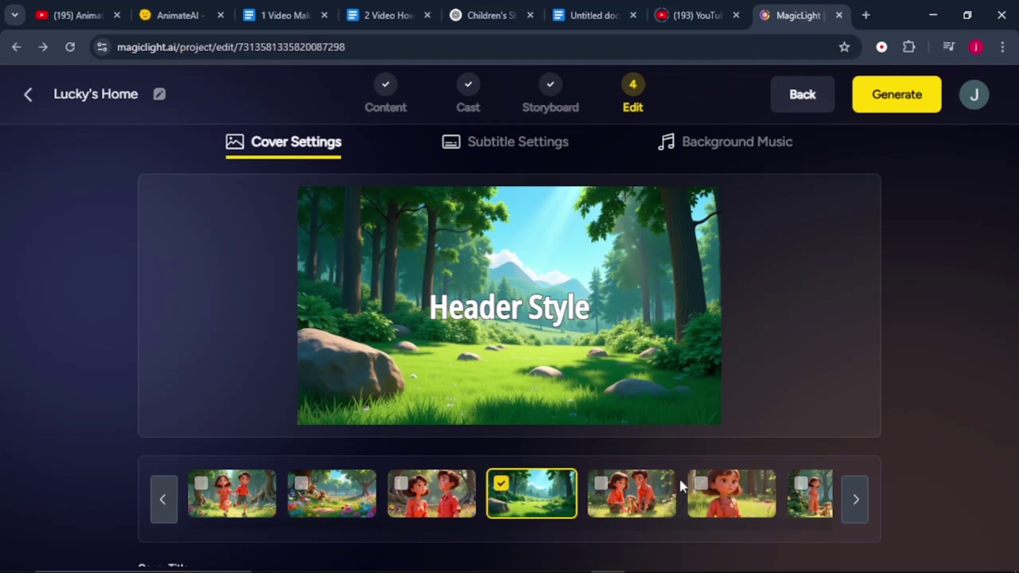
- Review the Header Style cover title and subtitle styles, then bring up the background music settings at 18% volume
{"action": "scroll", "coordinate": [541, 467], "scroll_direction": "down", "scroll_amount": 3}
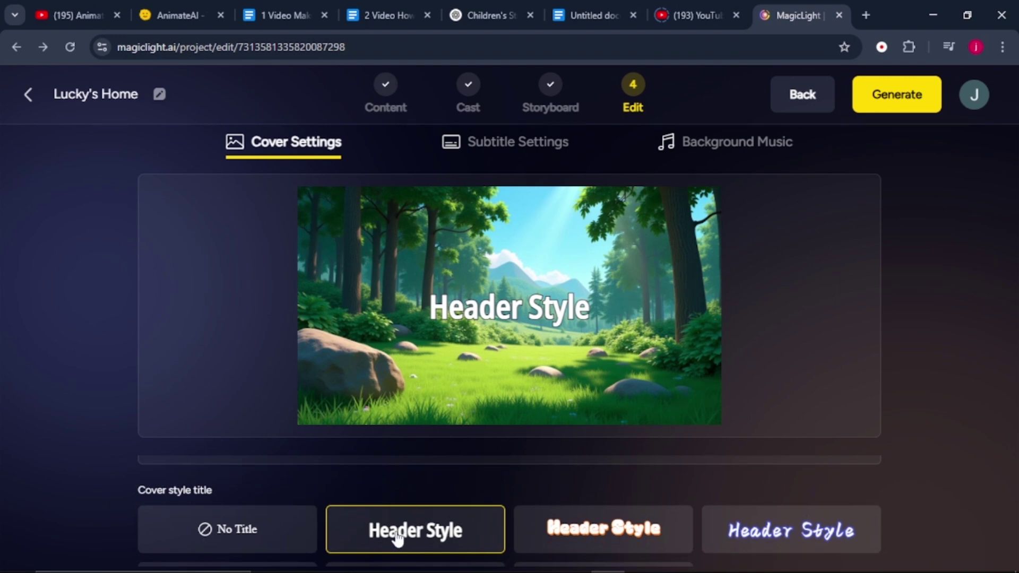
{"action": "left_click", "coordinate": [501, 150]}
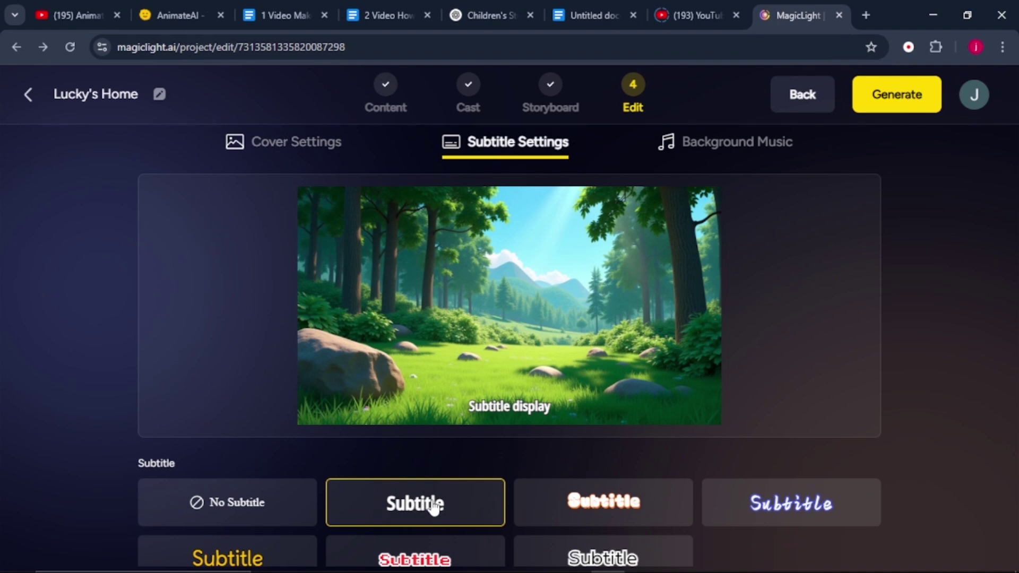
{"action": "left_click", "coordinate": [722, 154]}
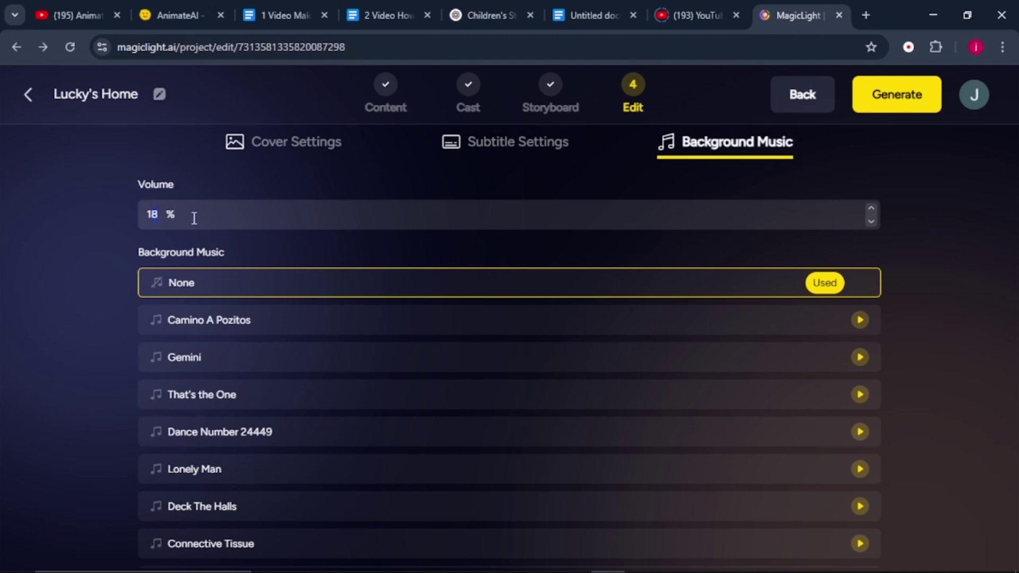
- Raise the background music volume to 19% and open the video generation Settings with 16:9 ratio
{"action": "left_click", "coordinate": [871, 211]}
{"action": "scroll", "coordinate": [374, 356], "scroll_direction": "down", "scroll_amount": 8}
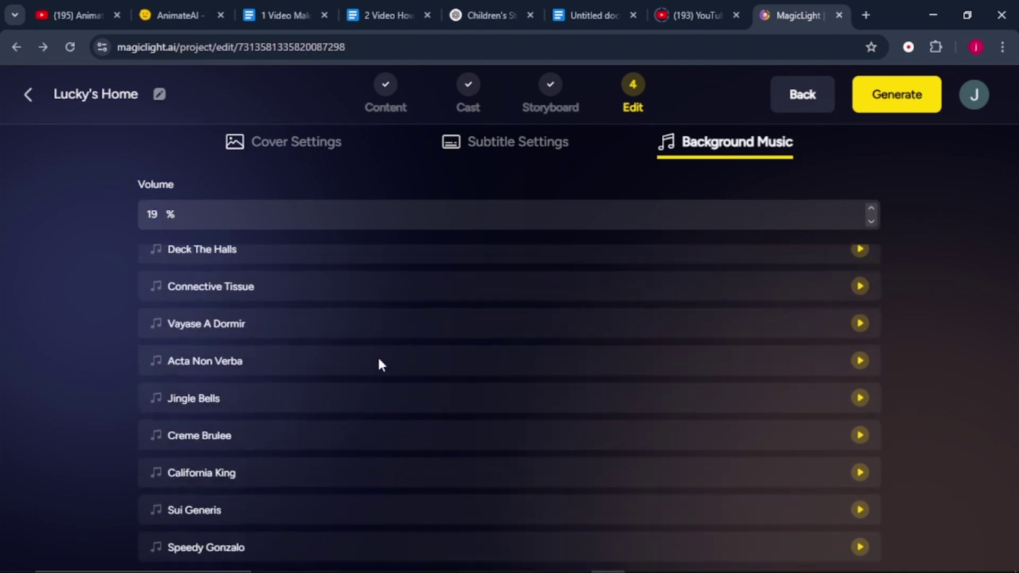
{"action": "scroll", "coordinate": [385, 361], "scroll_direction": "down", "scroll_amount": 10}
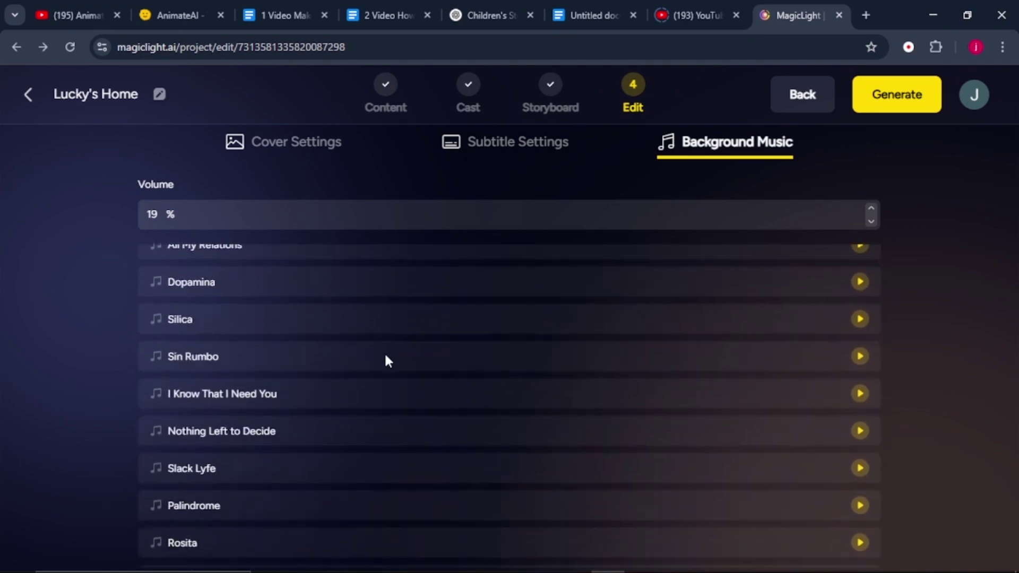
{"action": "scroll", "coordinate": [392, 357], "scroll_direction": "up", "scroll_amount": 18}
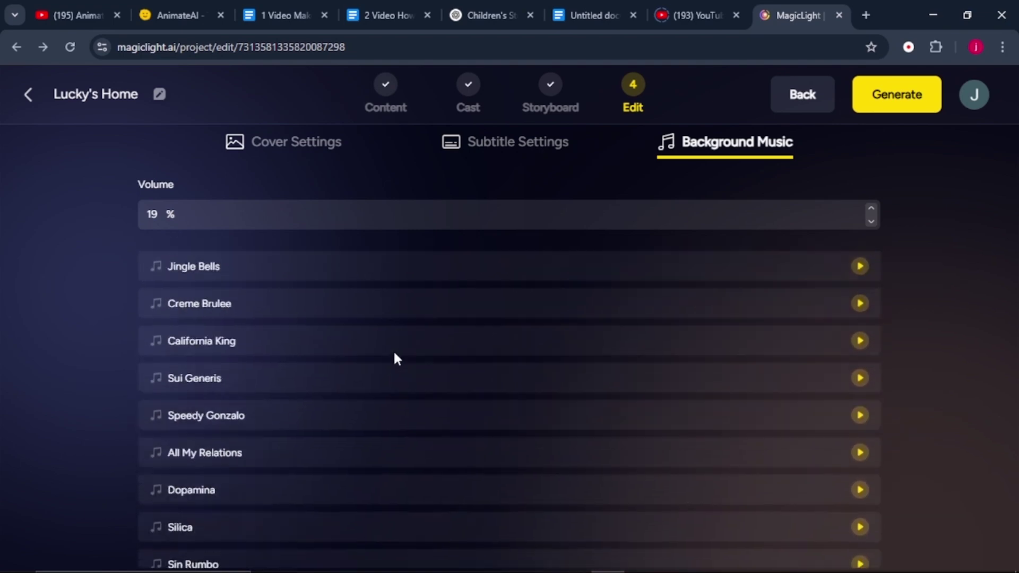
{"action": "left_click", "coordinate": [876, 100]}
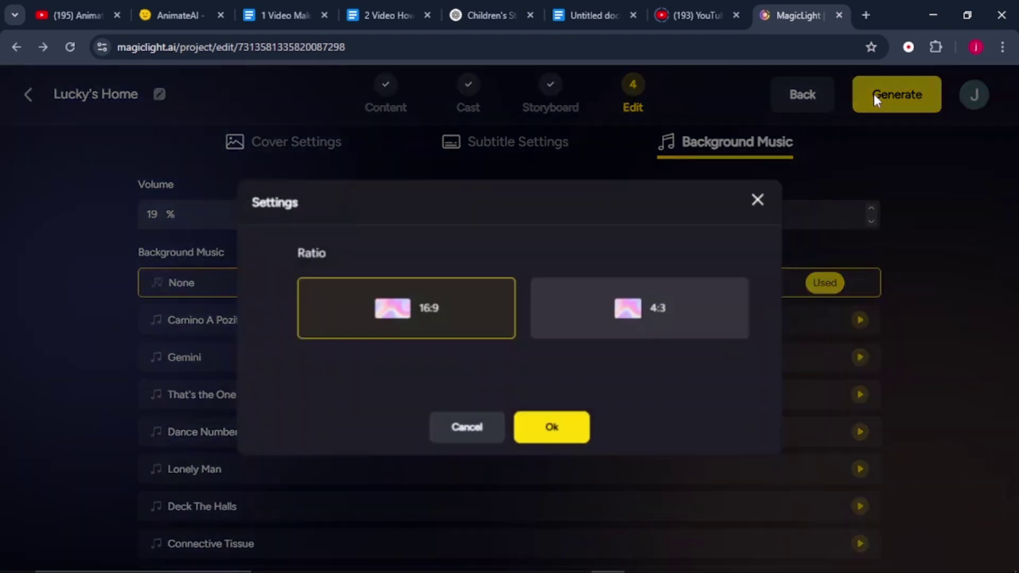